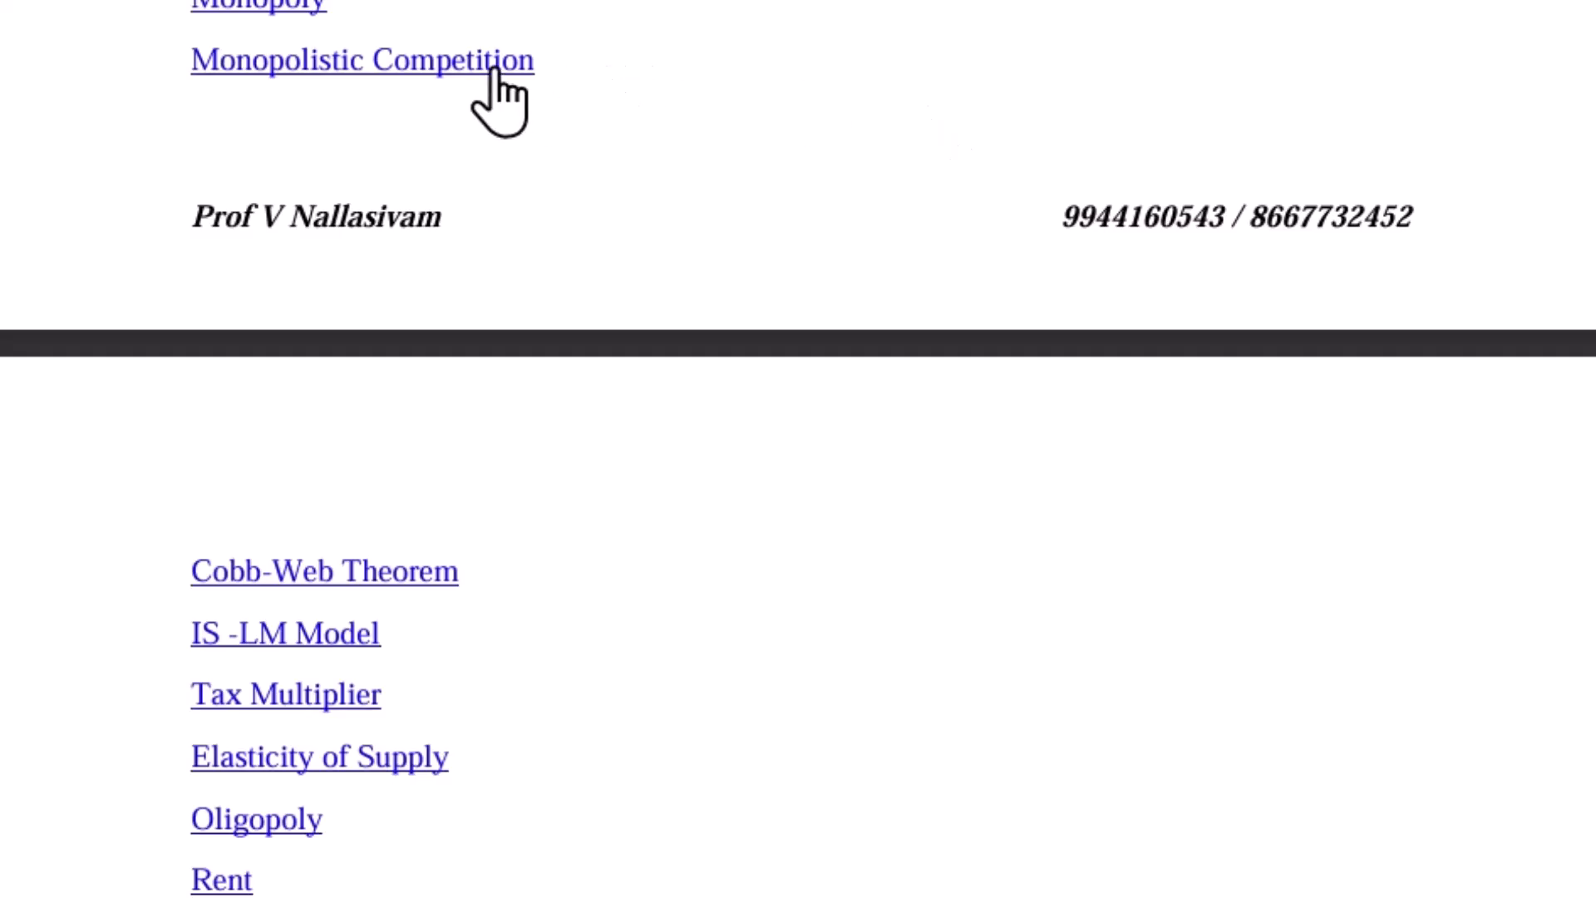
pyautogui.click(495, 73)
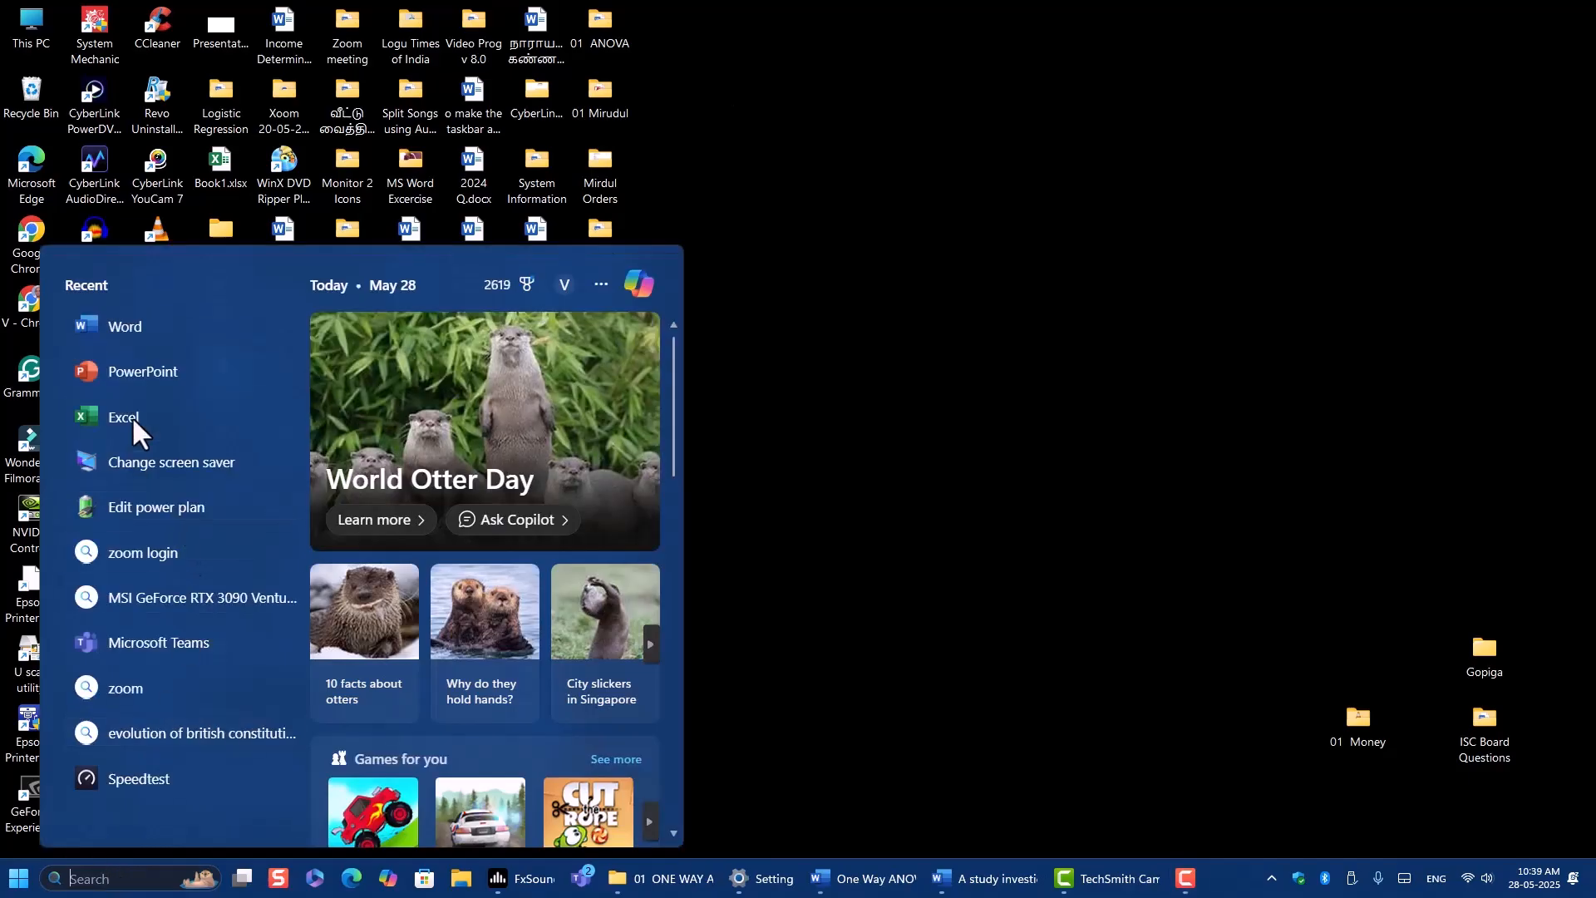
# Open Excel with a new blank workbook and maximize its window.
pyautogui.click(129, 411)
pyautogui.click(427, 346)
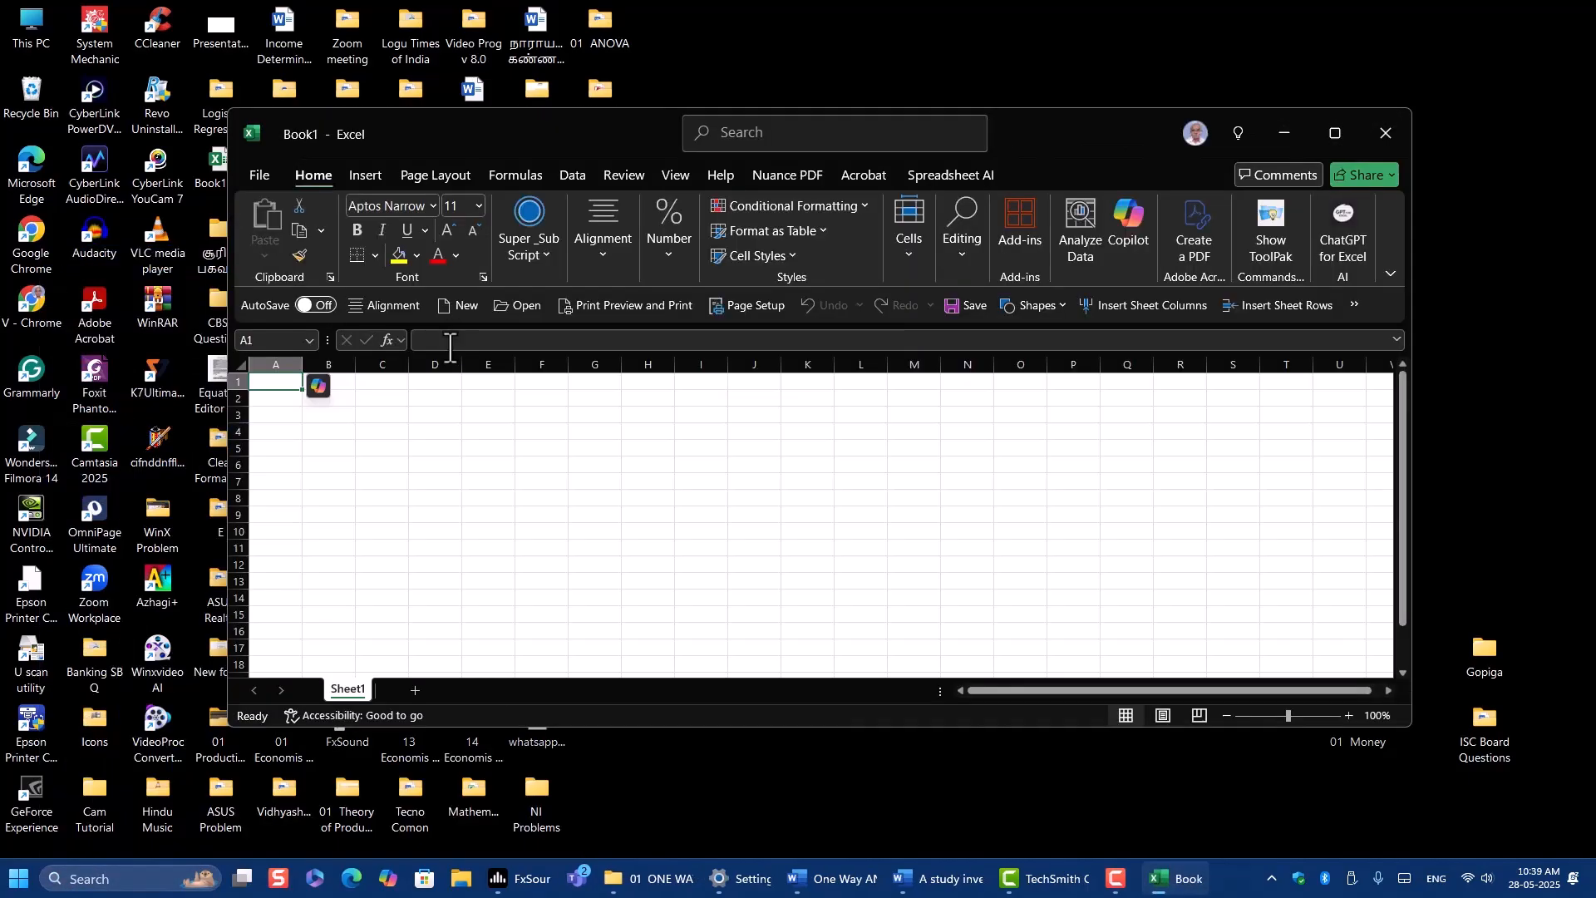
pyautogui.click(1335, 129)
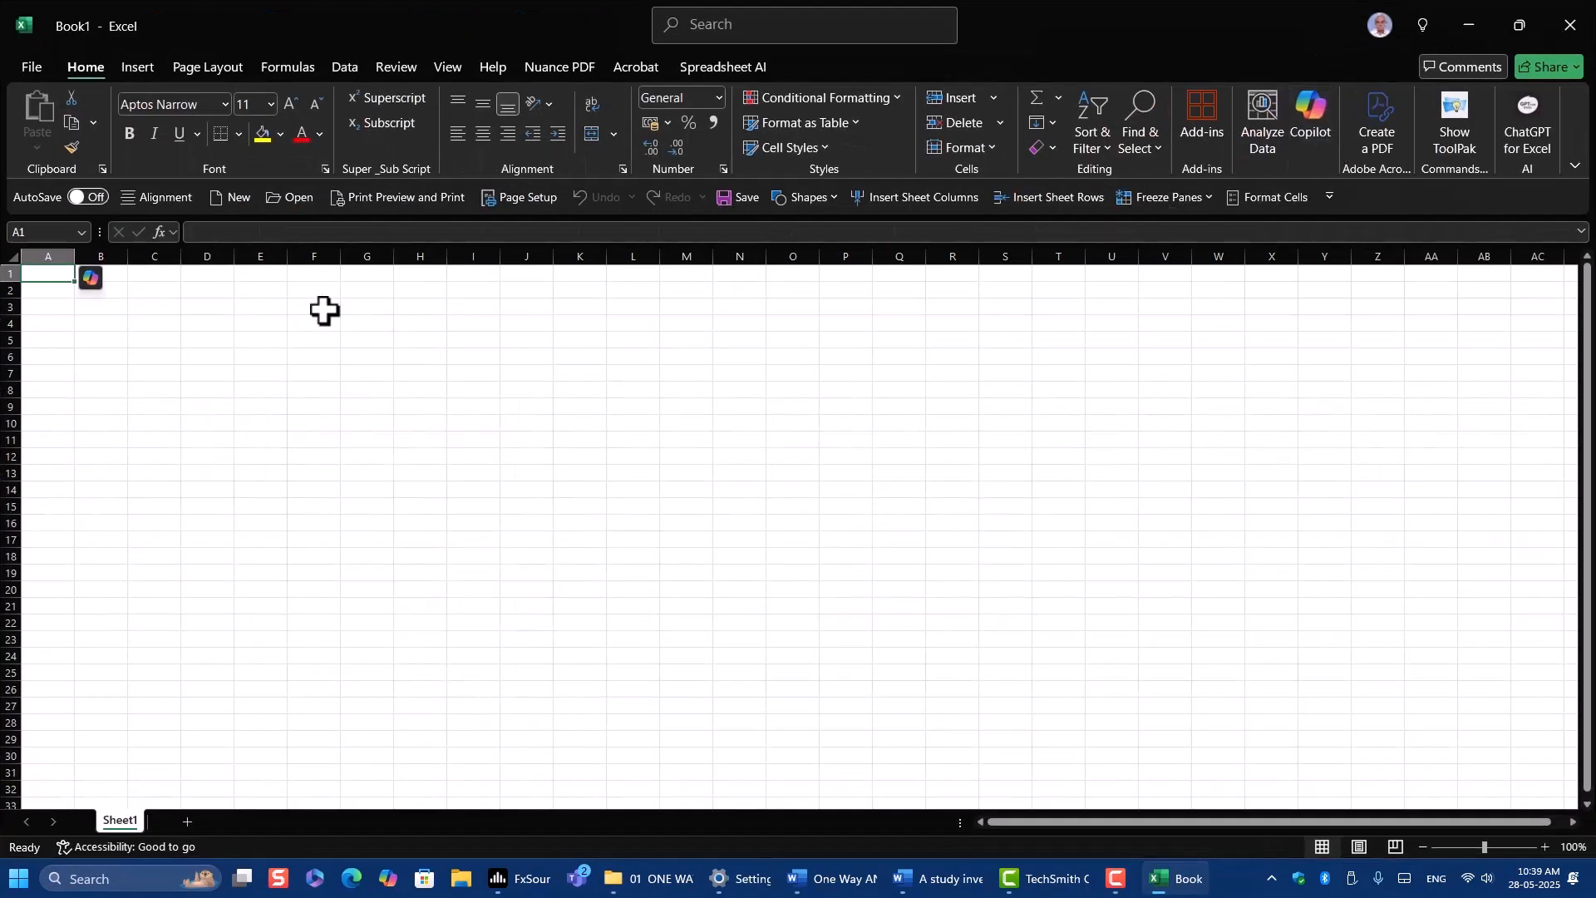
# Save the workbook as "One way Anova Excel" in the Desktop folder 01 ANOVA > 01 ONE WAY ANOVA EXCEL.
pyautogui.click(37, 65)
pyautogui.click(77, 312)
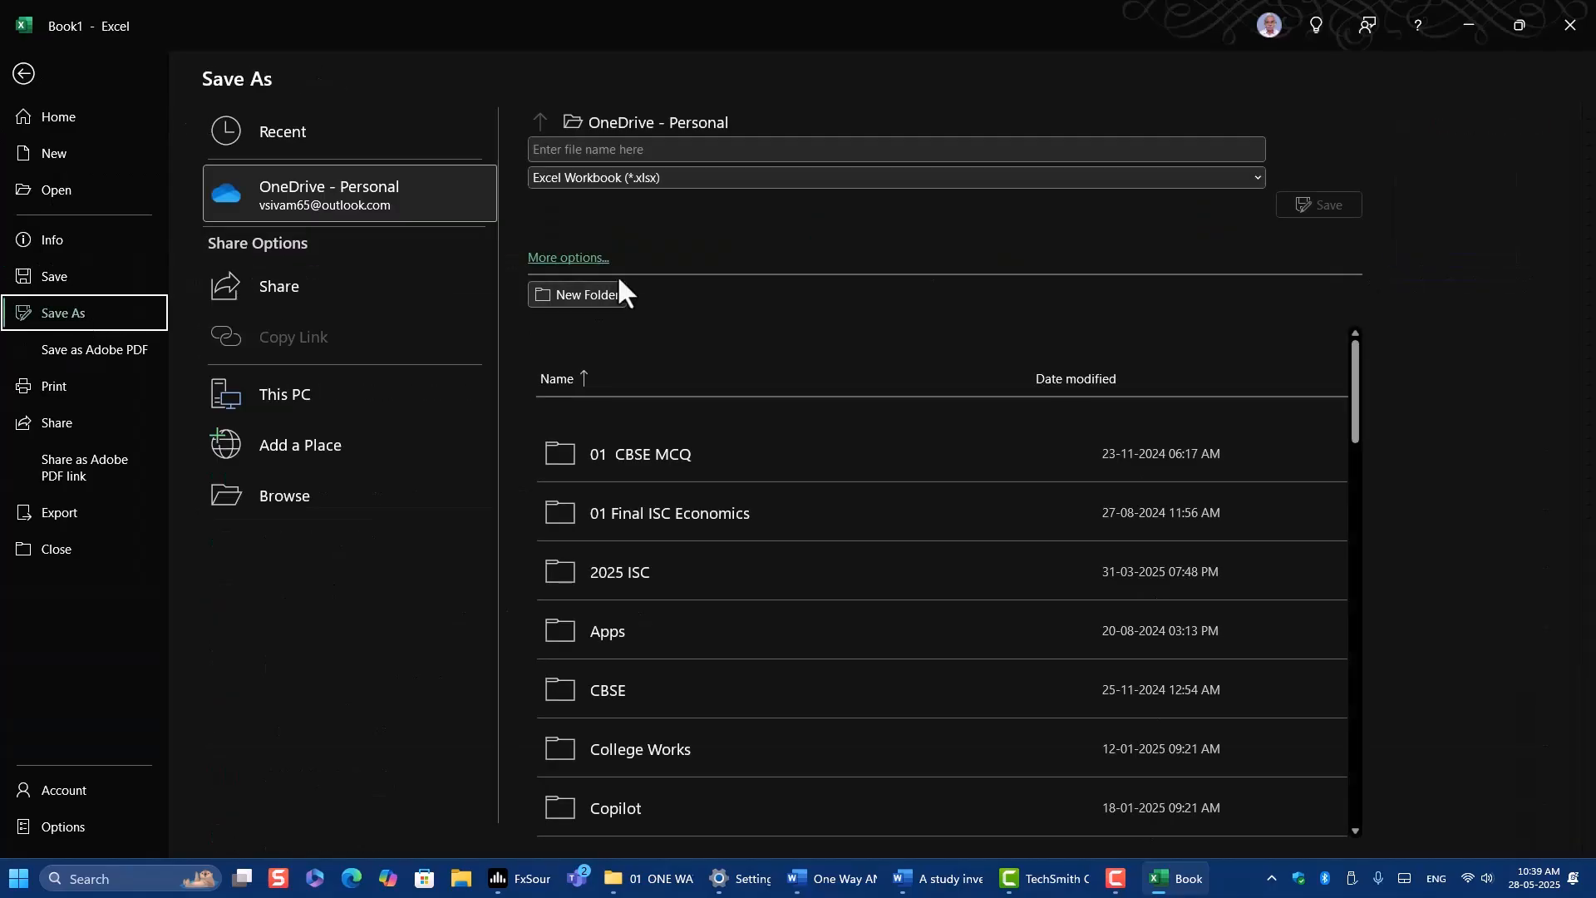
pyautogui.click(600, 256)
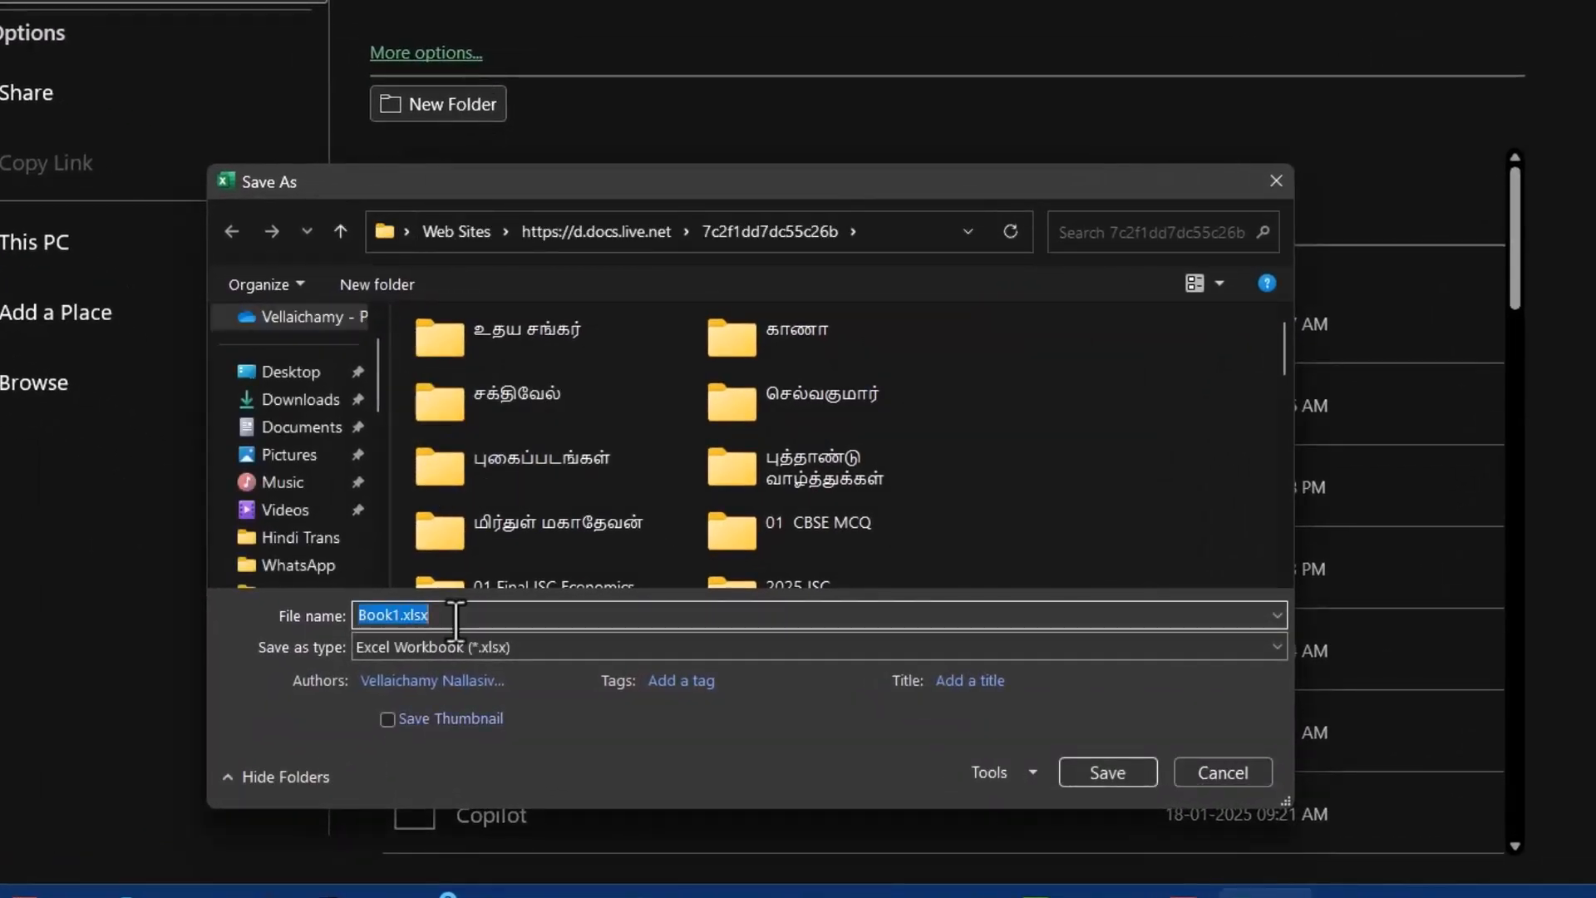
pyautogui.write('One ')
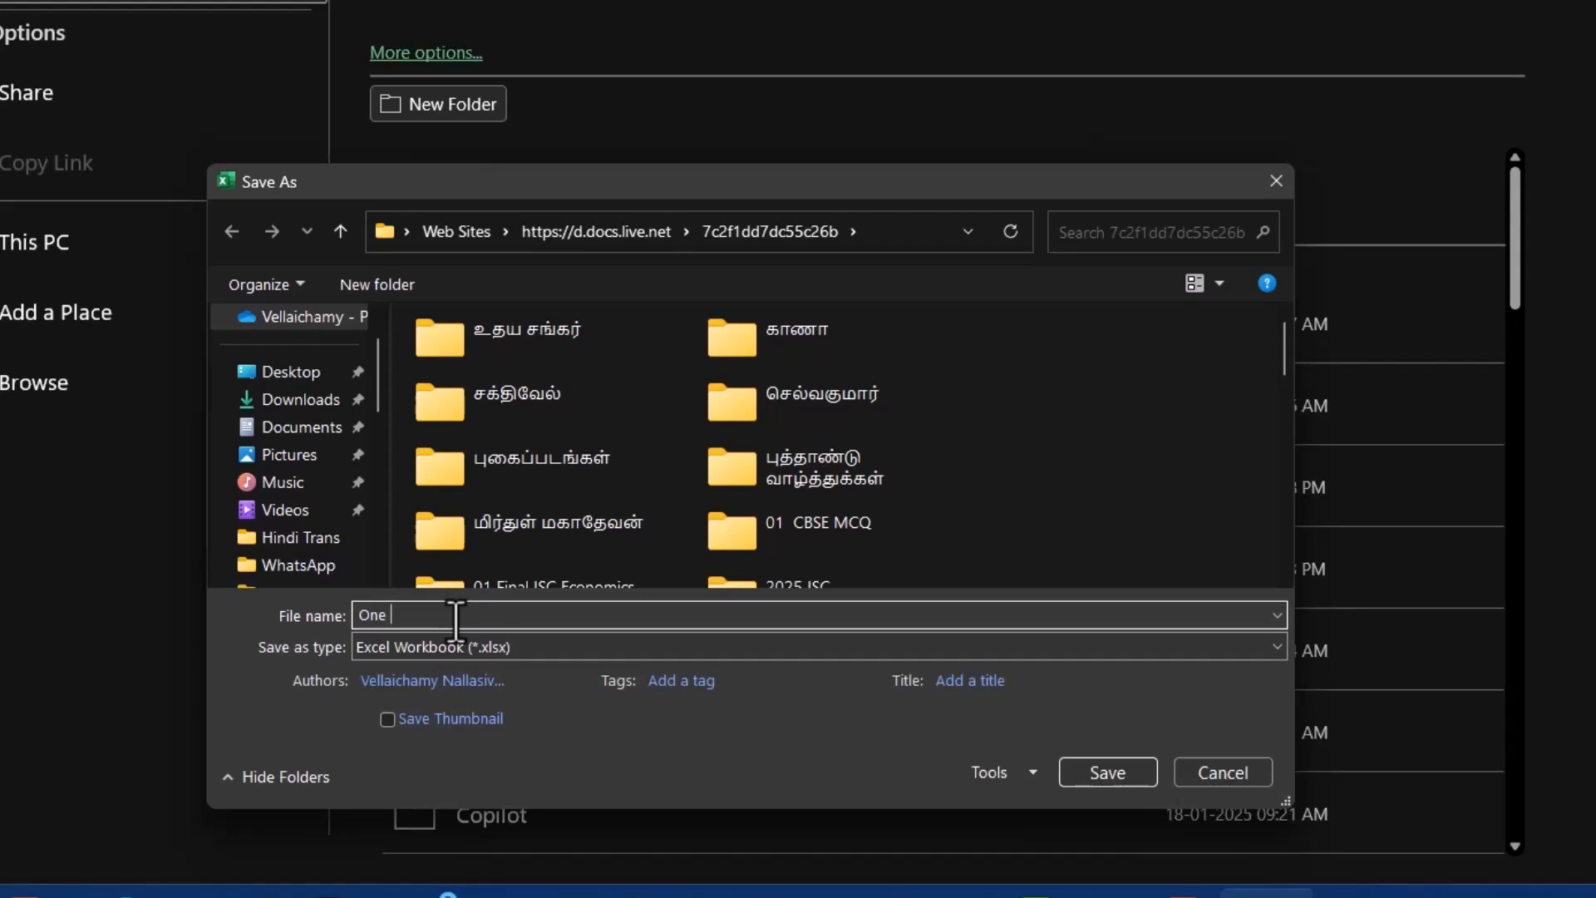
pyautogui.write('way Anova Excel')
pyautogui.click(274, 374)
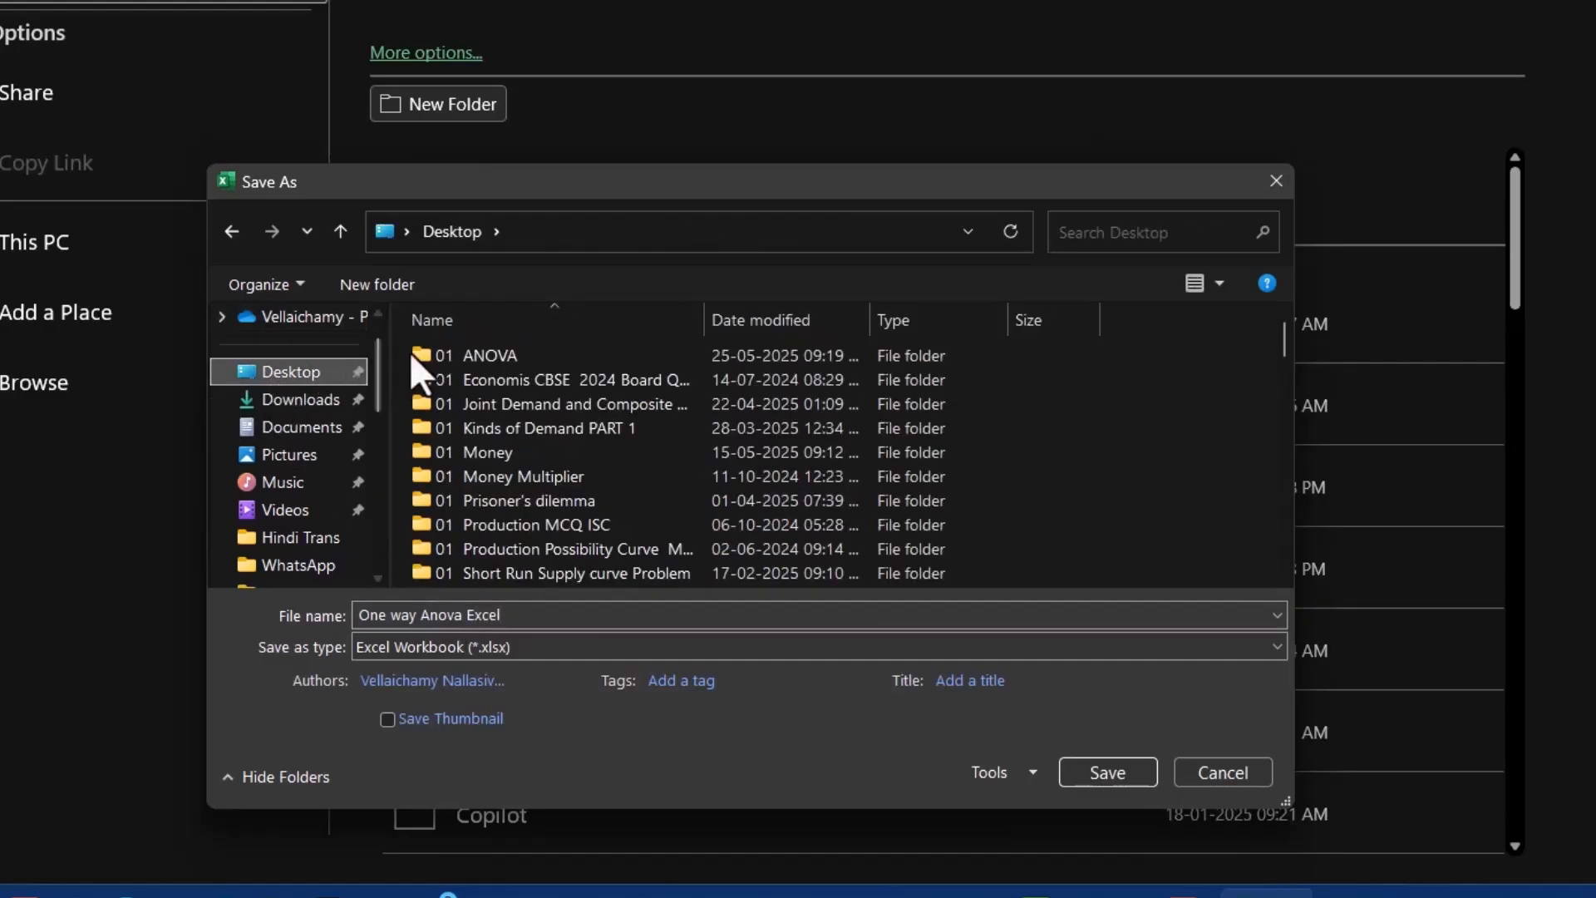
pyautogui.doubleClick(498, 355)
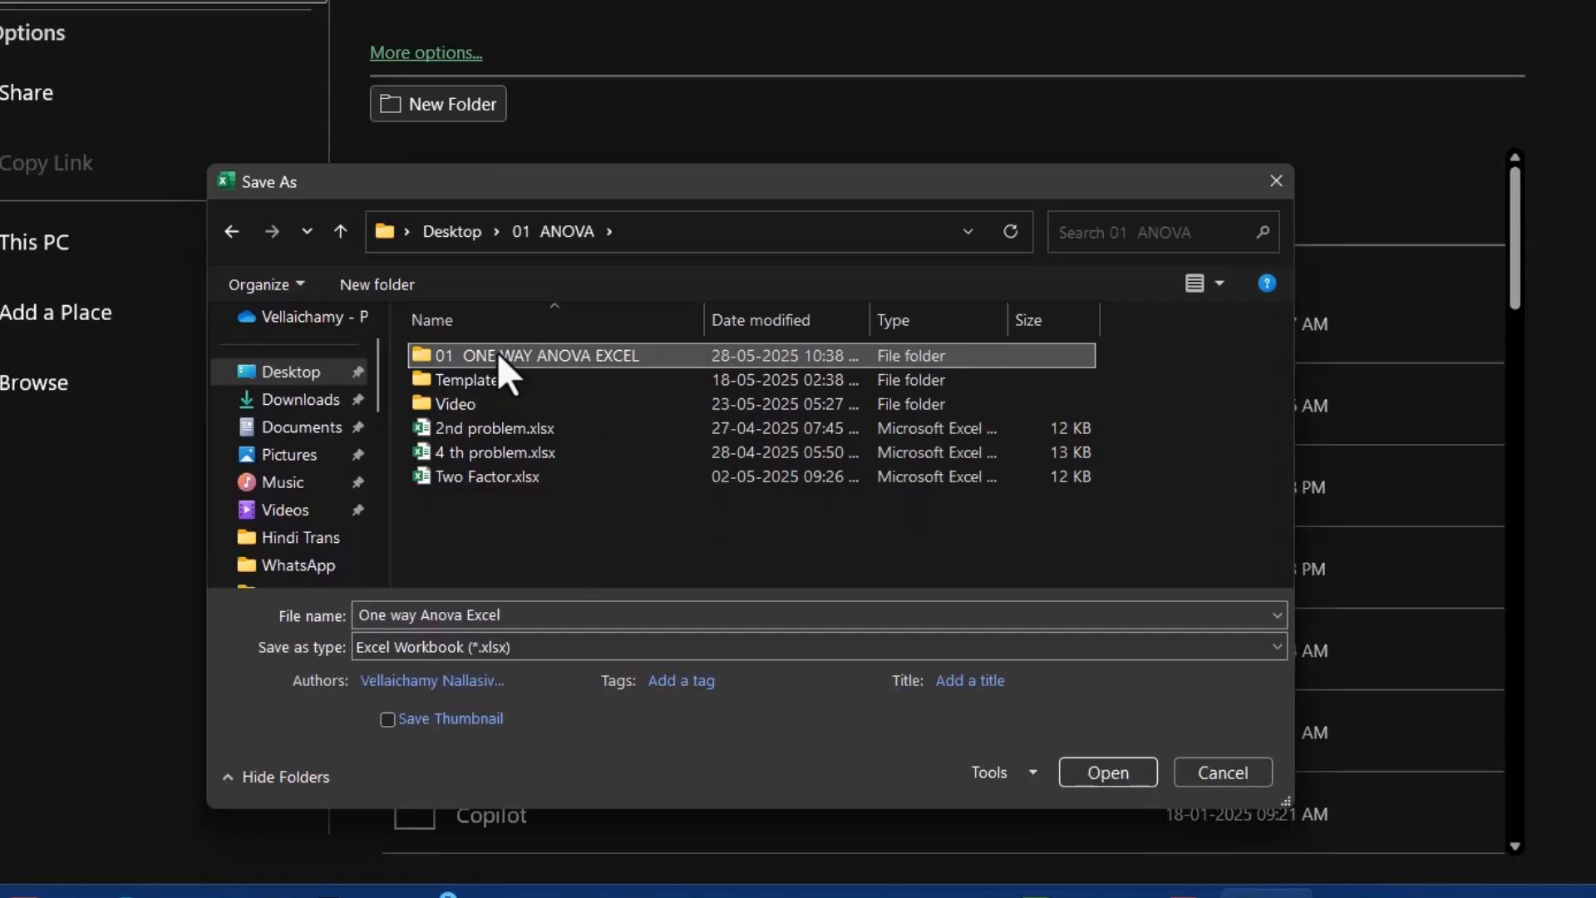
pyautogui.doubleClick(497, 354)
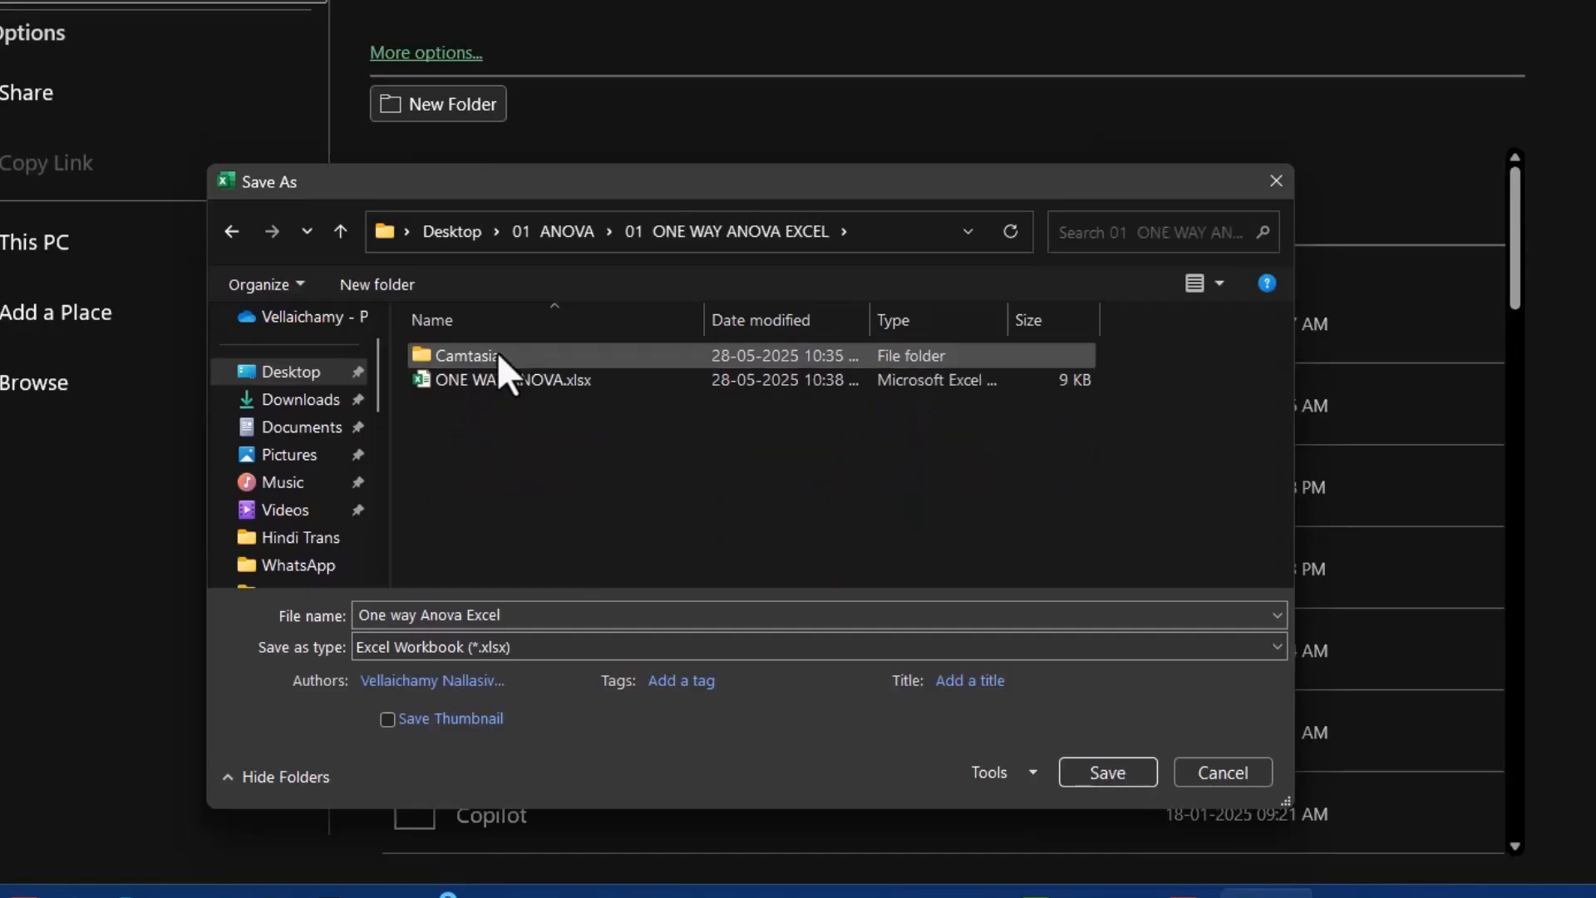
pyautogui.click(1109, 774)
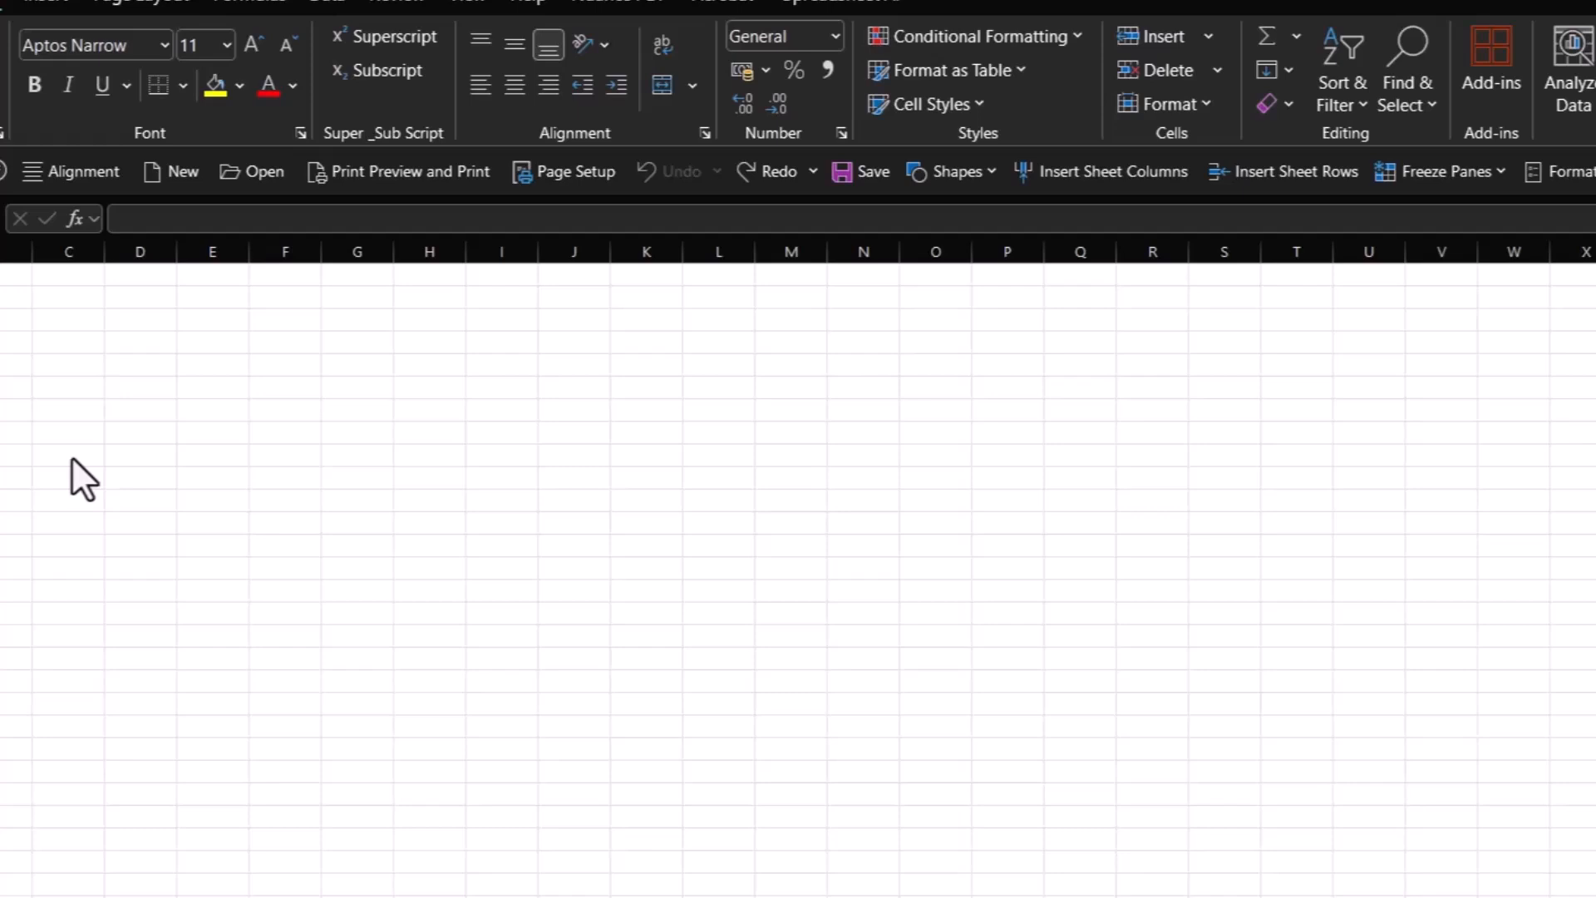
# Copy the whole Model A, B and C table from the Word fuel-efficiency study and paste it into Excel at cell C9, keeping source formatting.
pyautogui.click(72, 457)
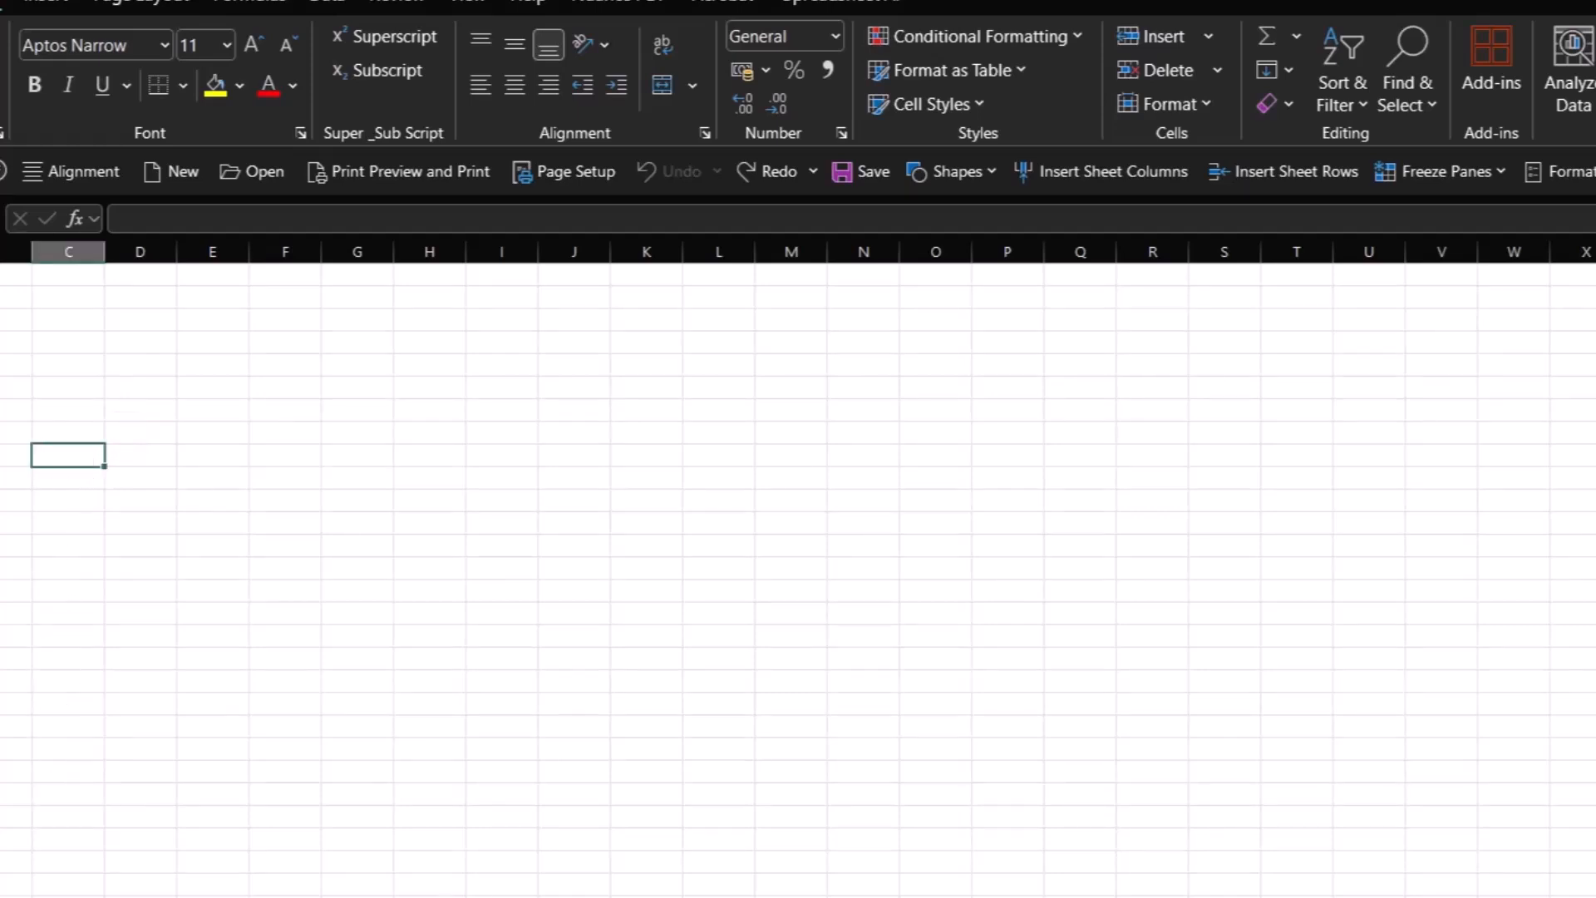
pyautogui.moveTo(1078, 896)
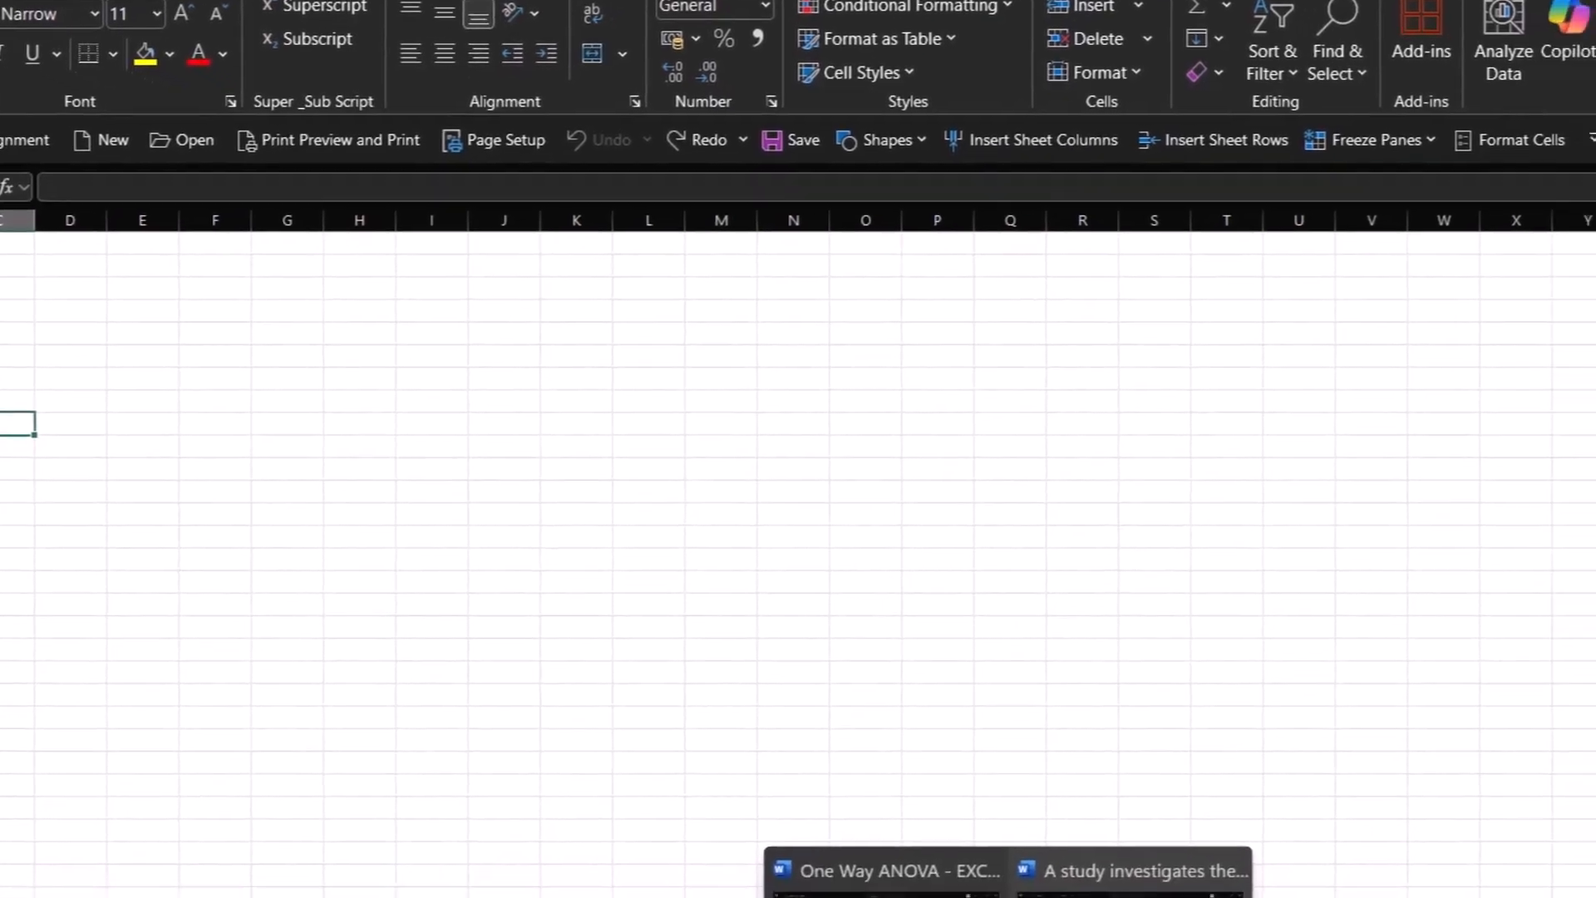
pyautogui.click(1042, 870)
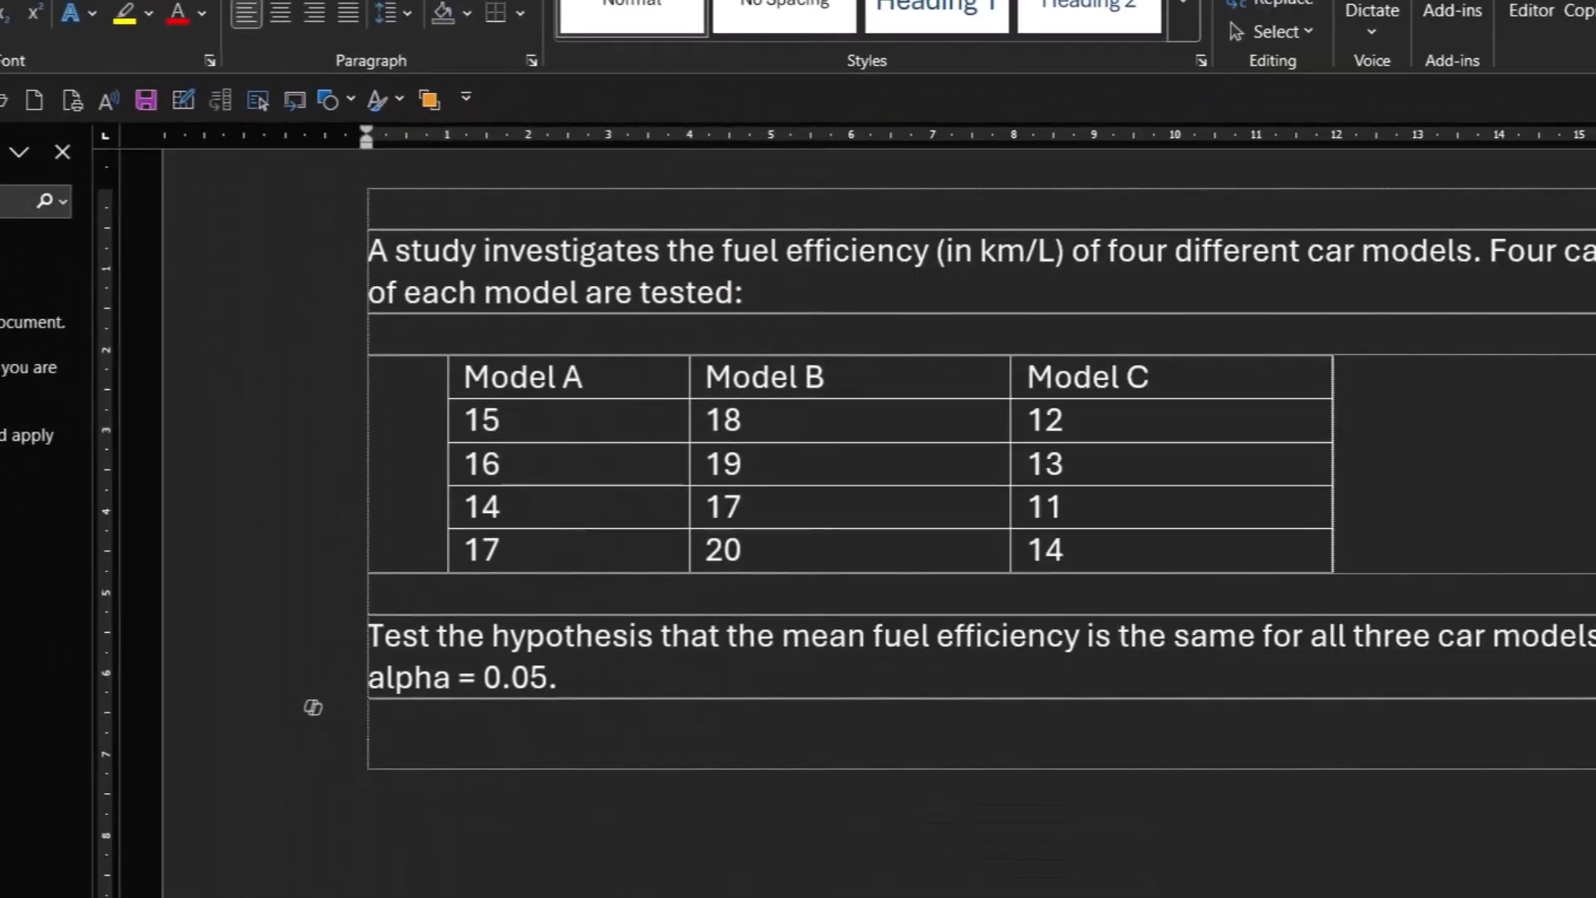
pyautogui.click(523, 547)
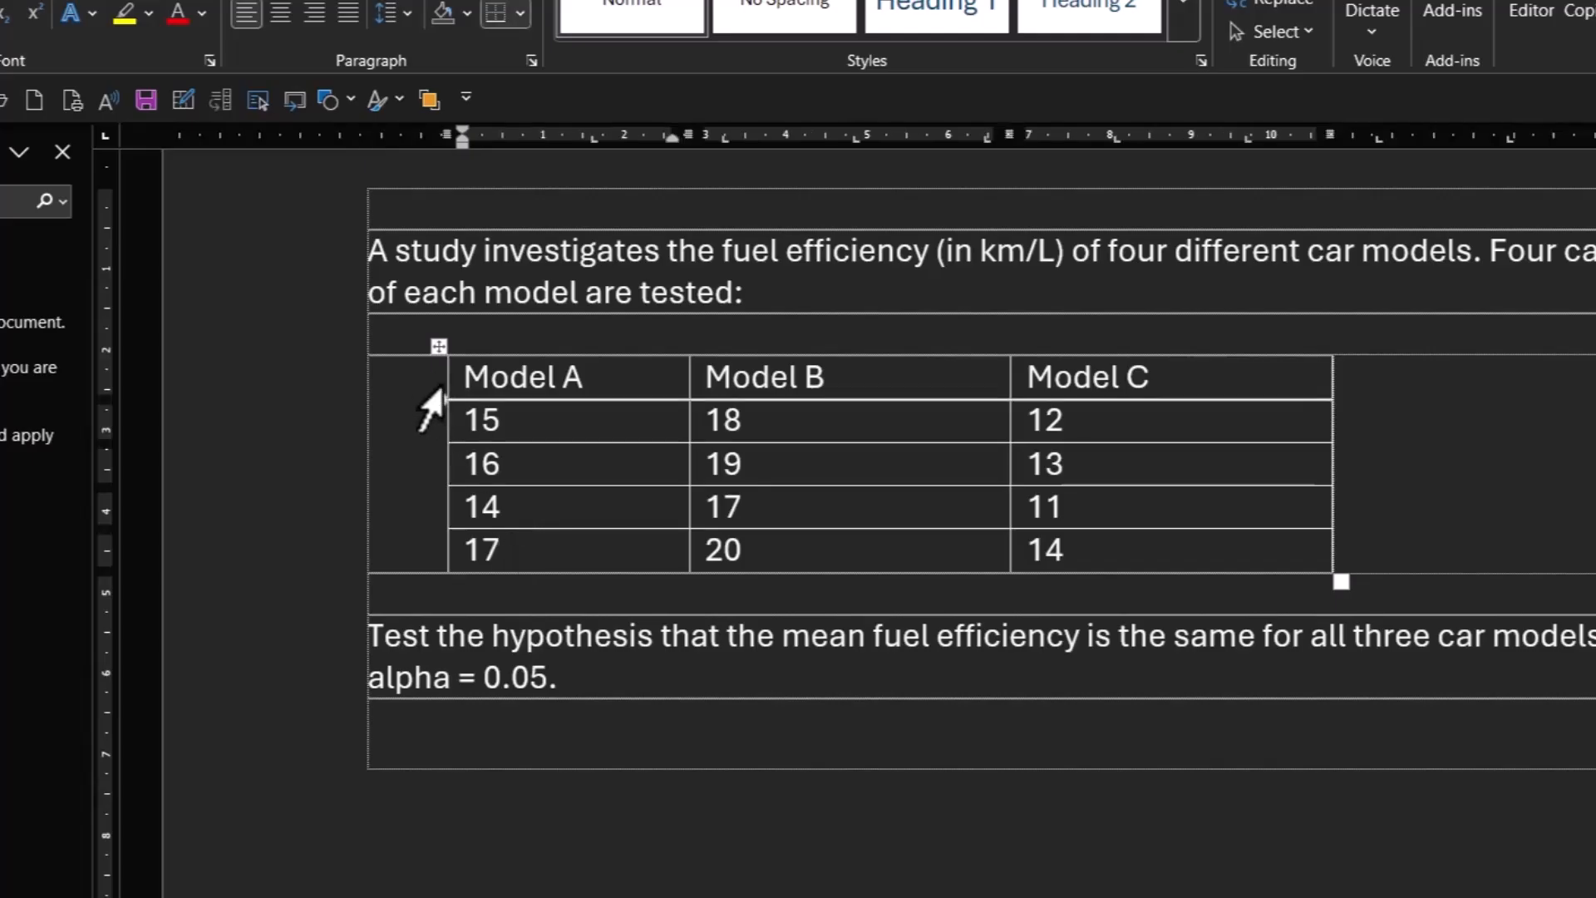
pyautogui.click(438, 347)
pyautogui.hotkey('ctrl', 'c')
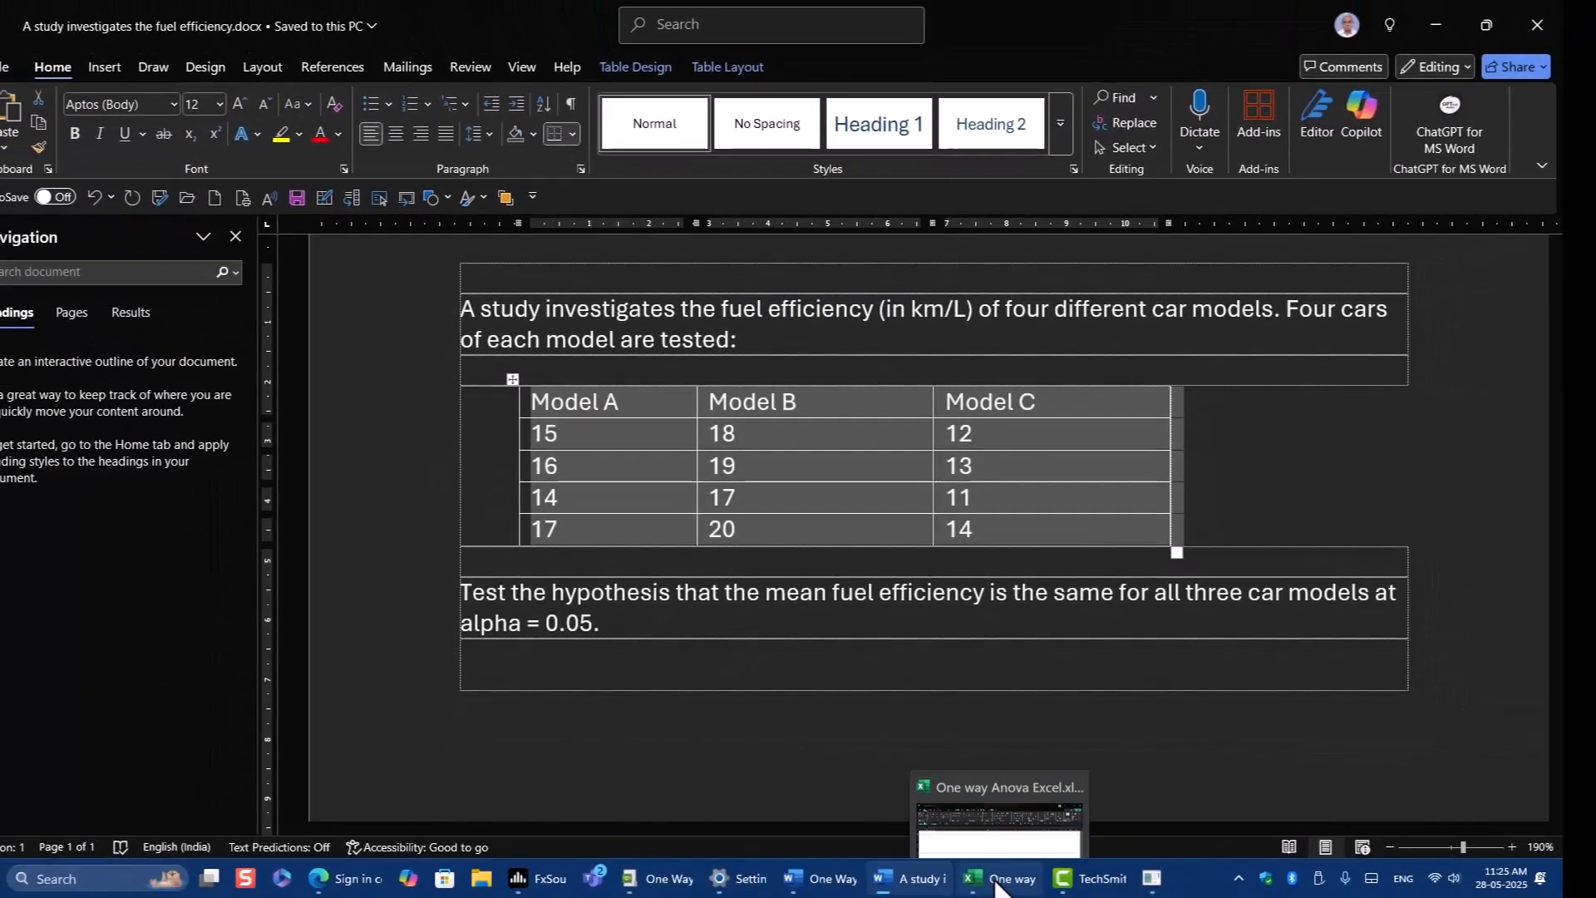
pyautogui.click(1000, 881)
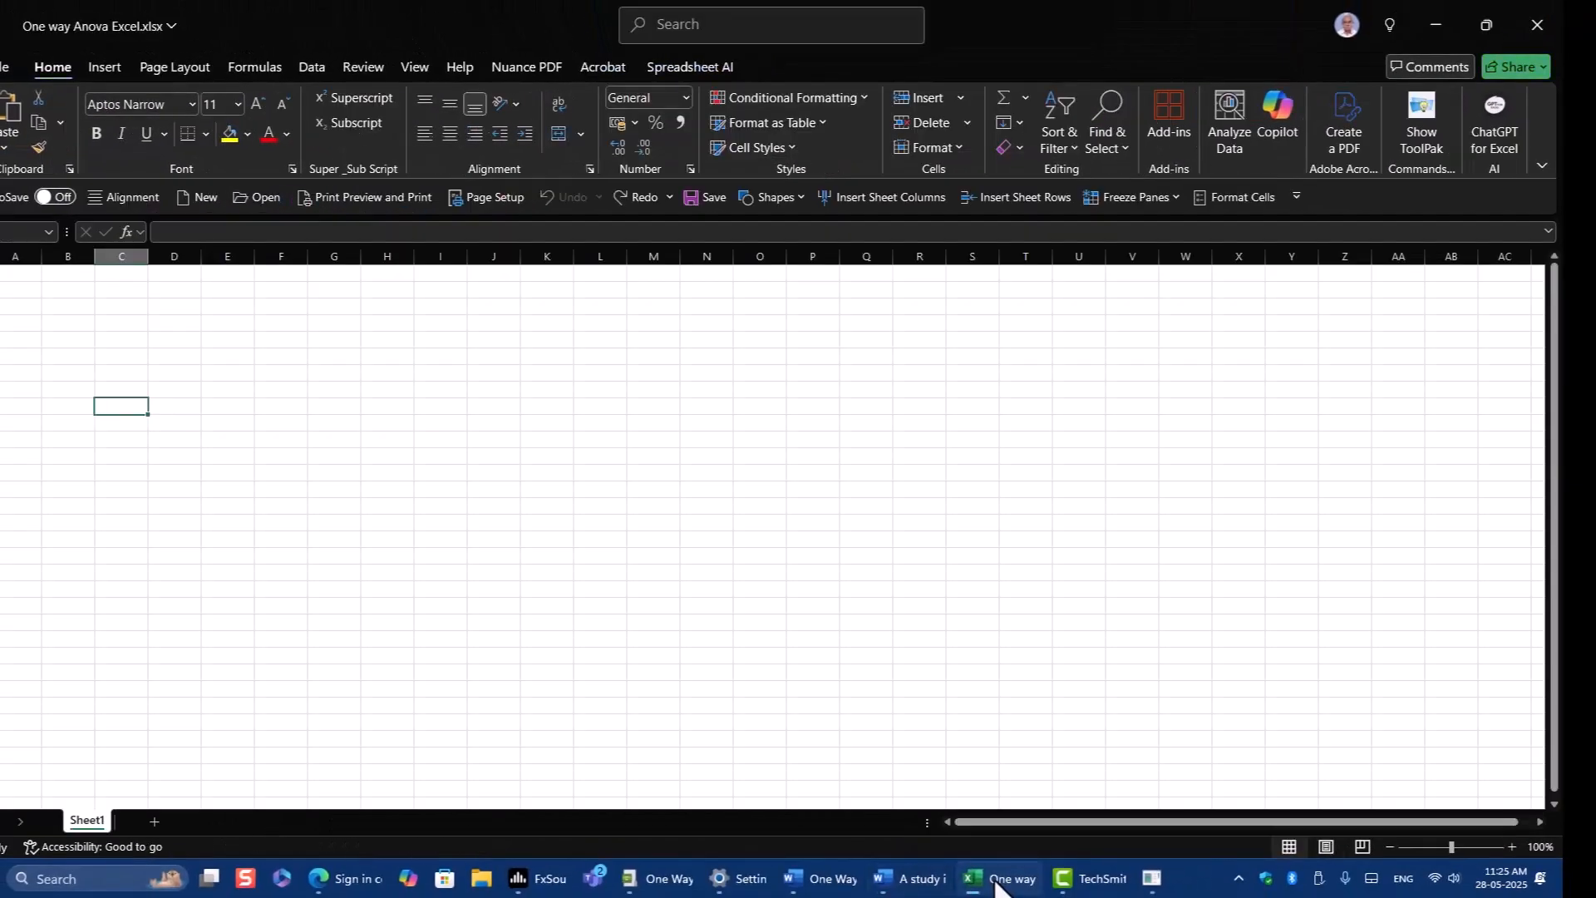
pyautogui.rightClick(120, 407)
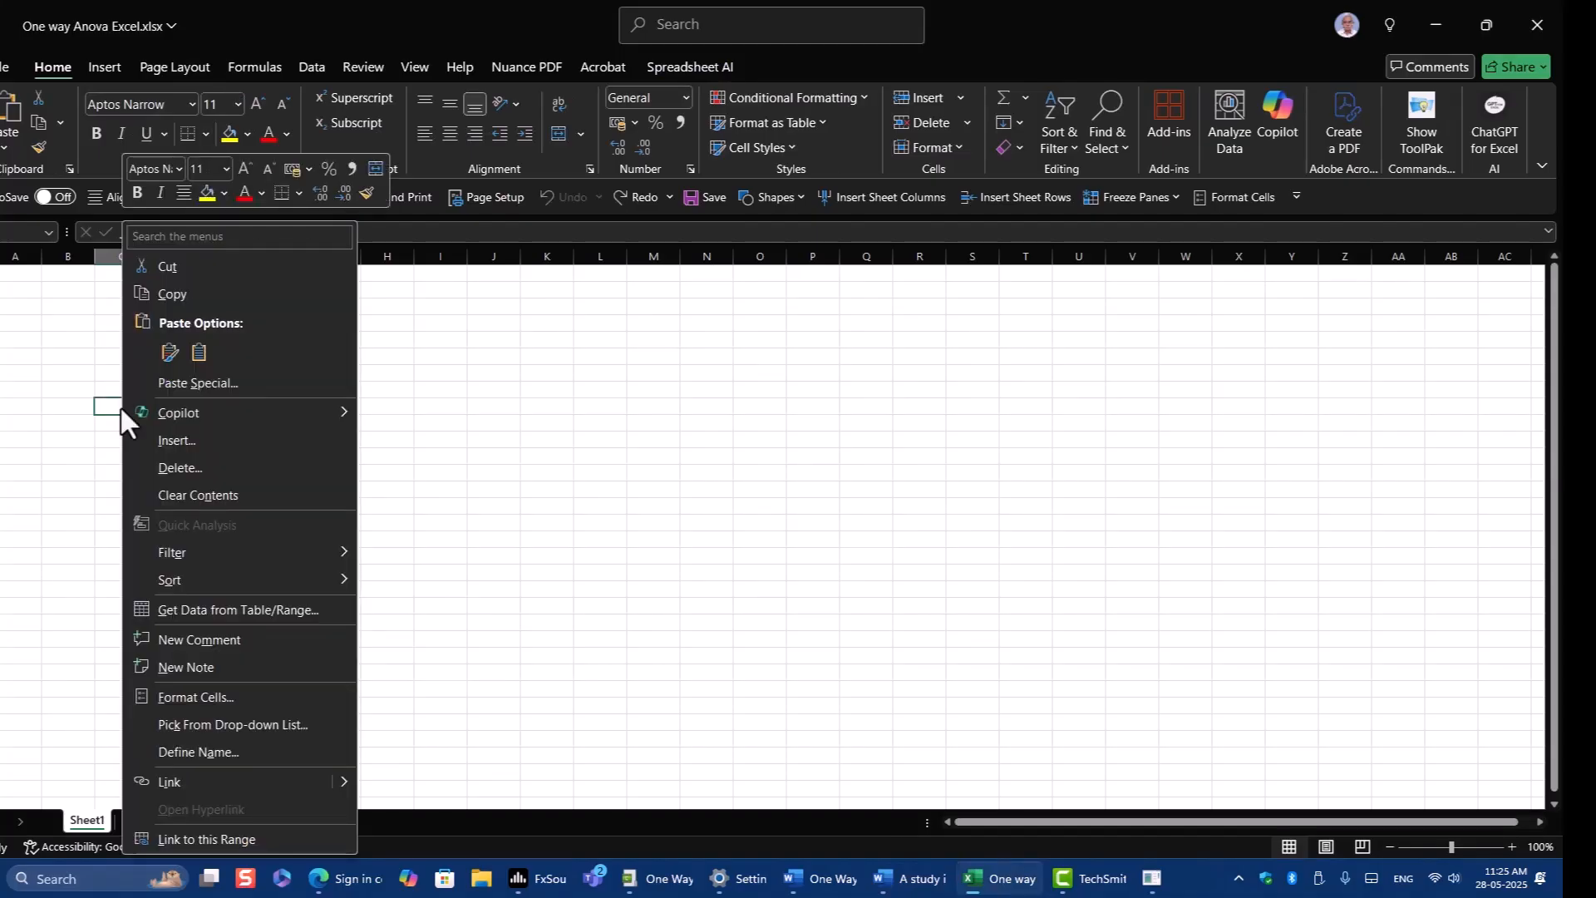
pyautogui.click(164, 349)
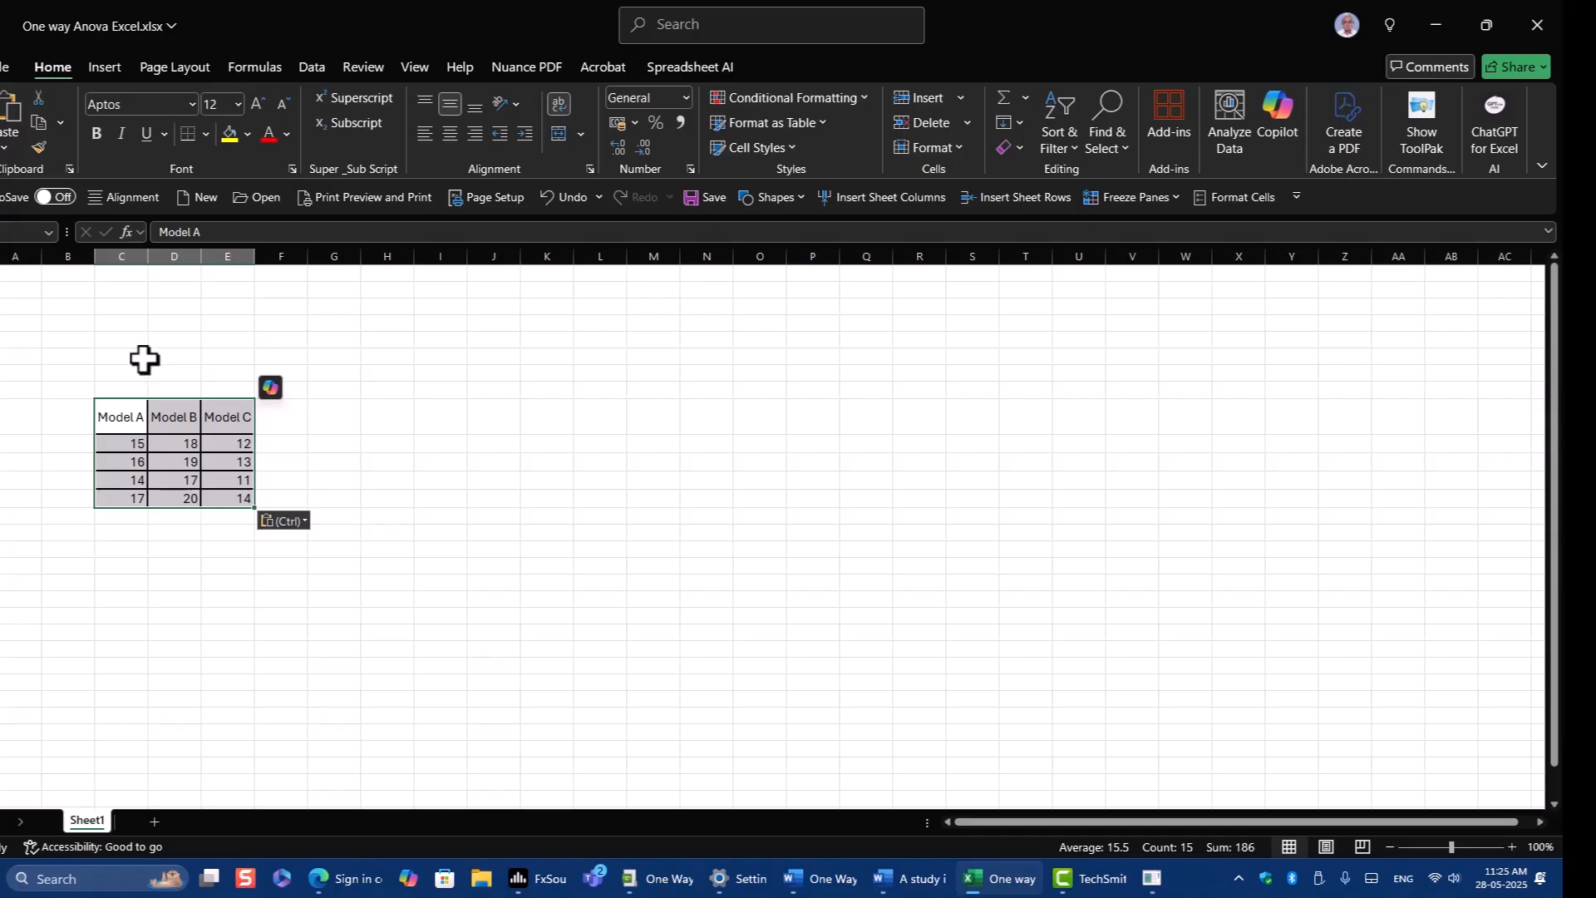
# Enable the Analysis ToolPak through the Excel Add-ins manager in Excel's options.
pyautogui.click(315, 68)
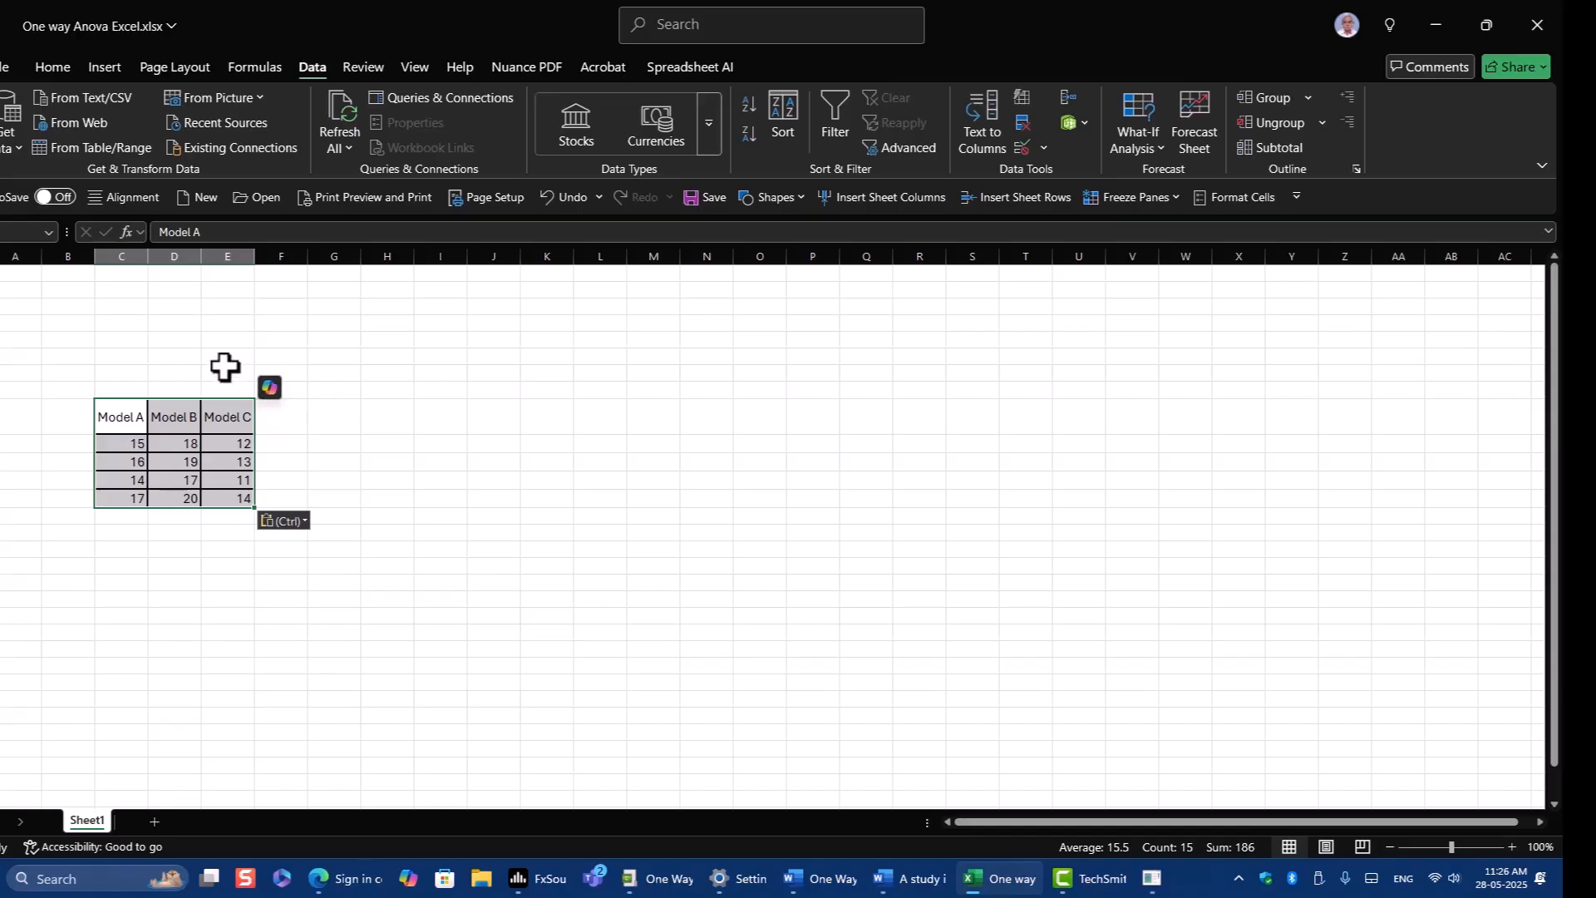
pyautogui.click(3, 68)
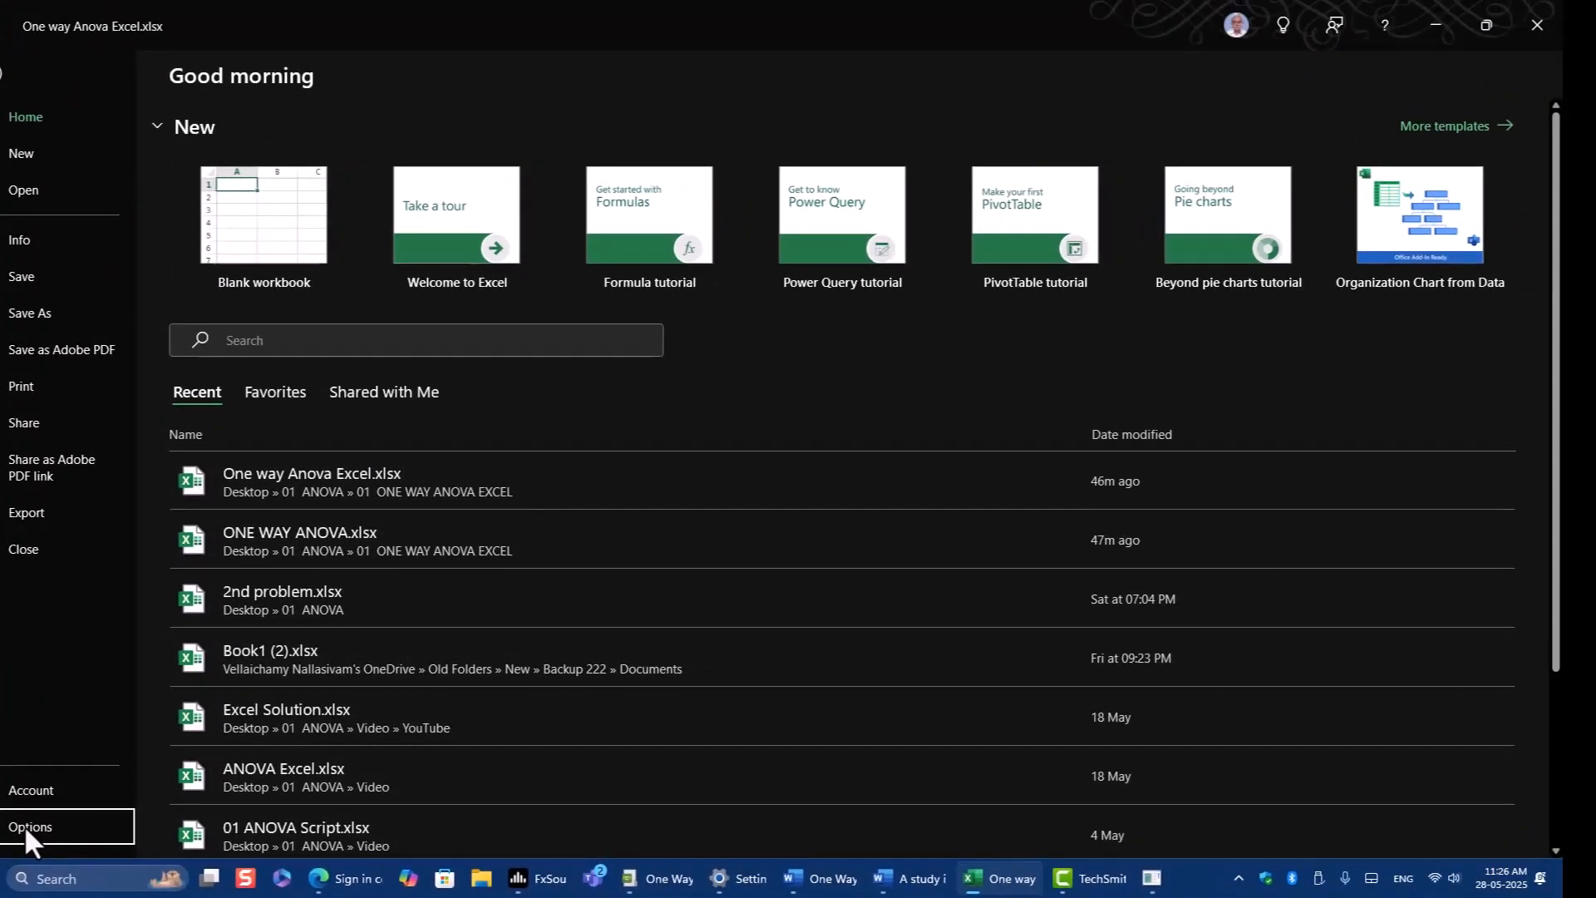
pyautogui.click(23, 825)
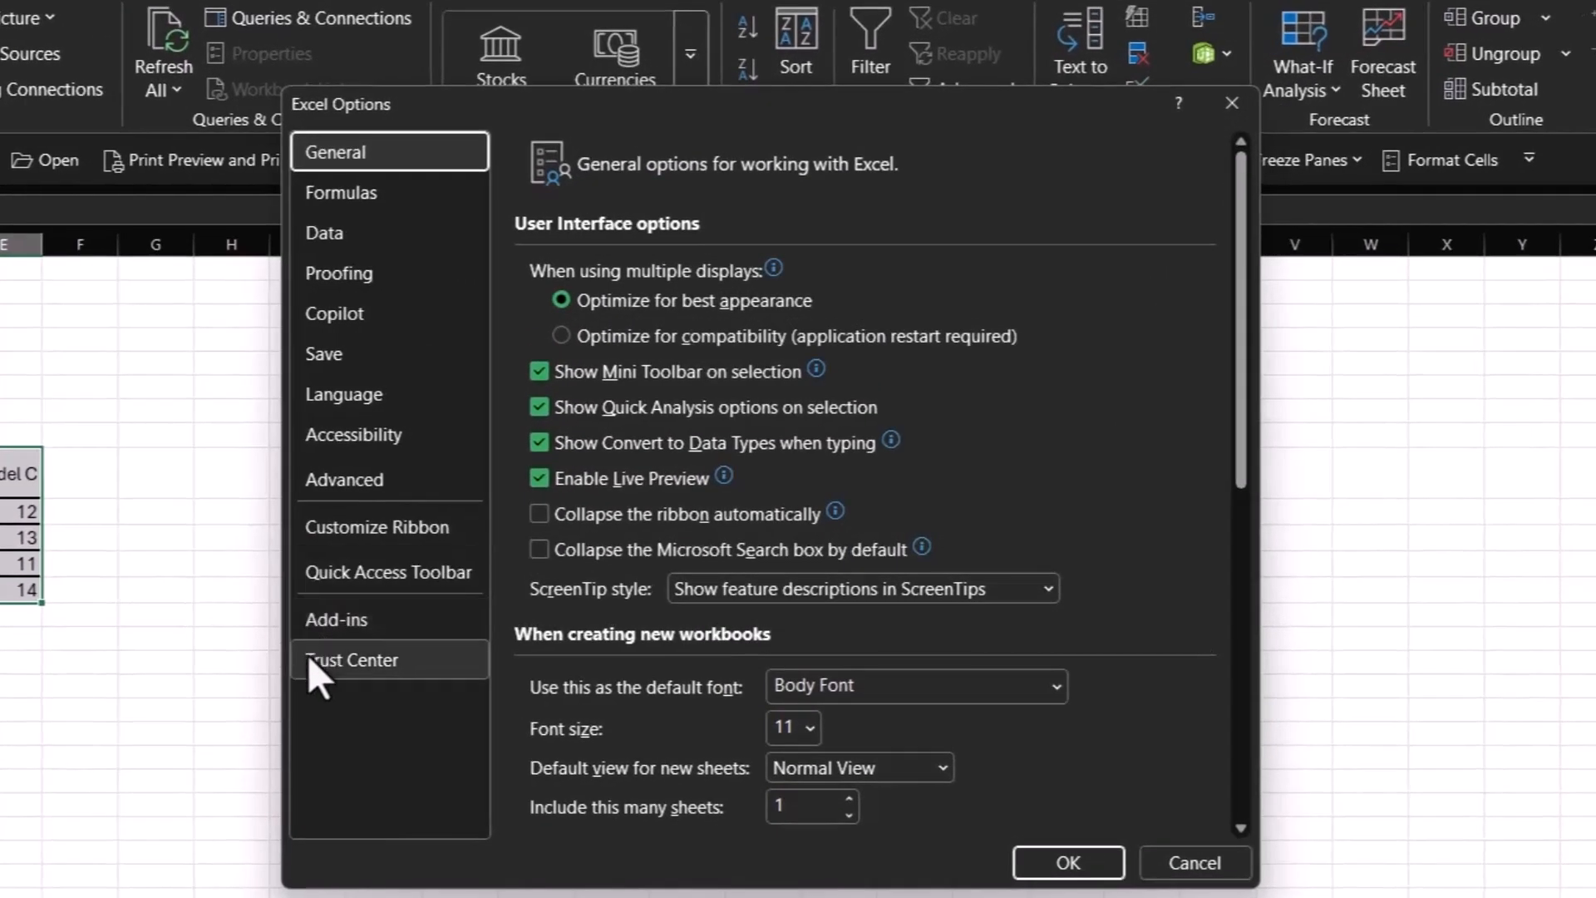
pyautogui.click(372, 620)
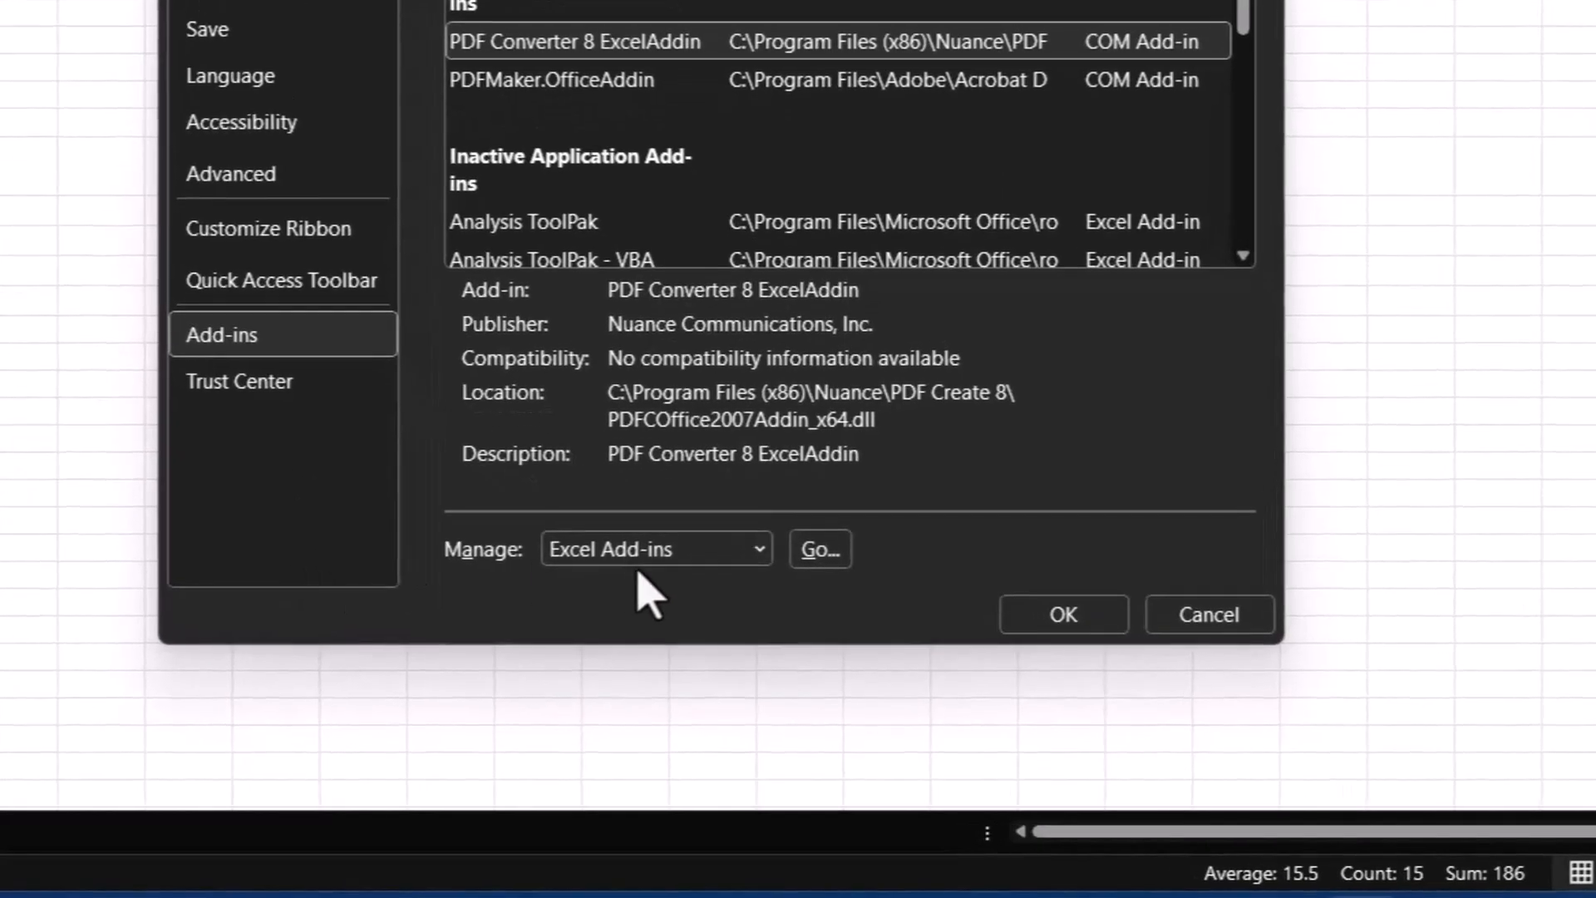
pyautogui.click(759, 552)
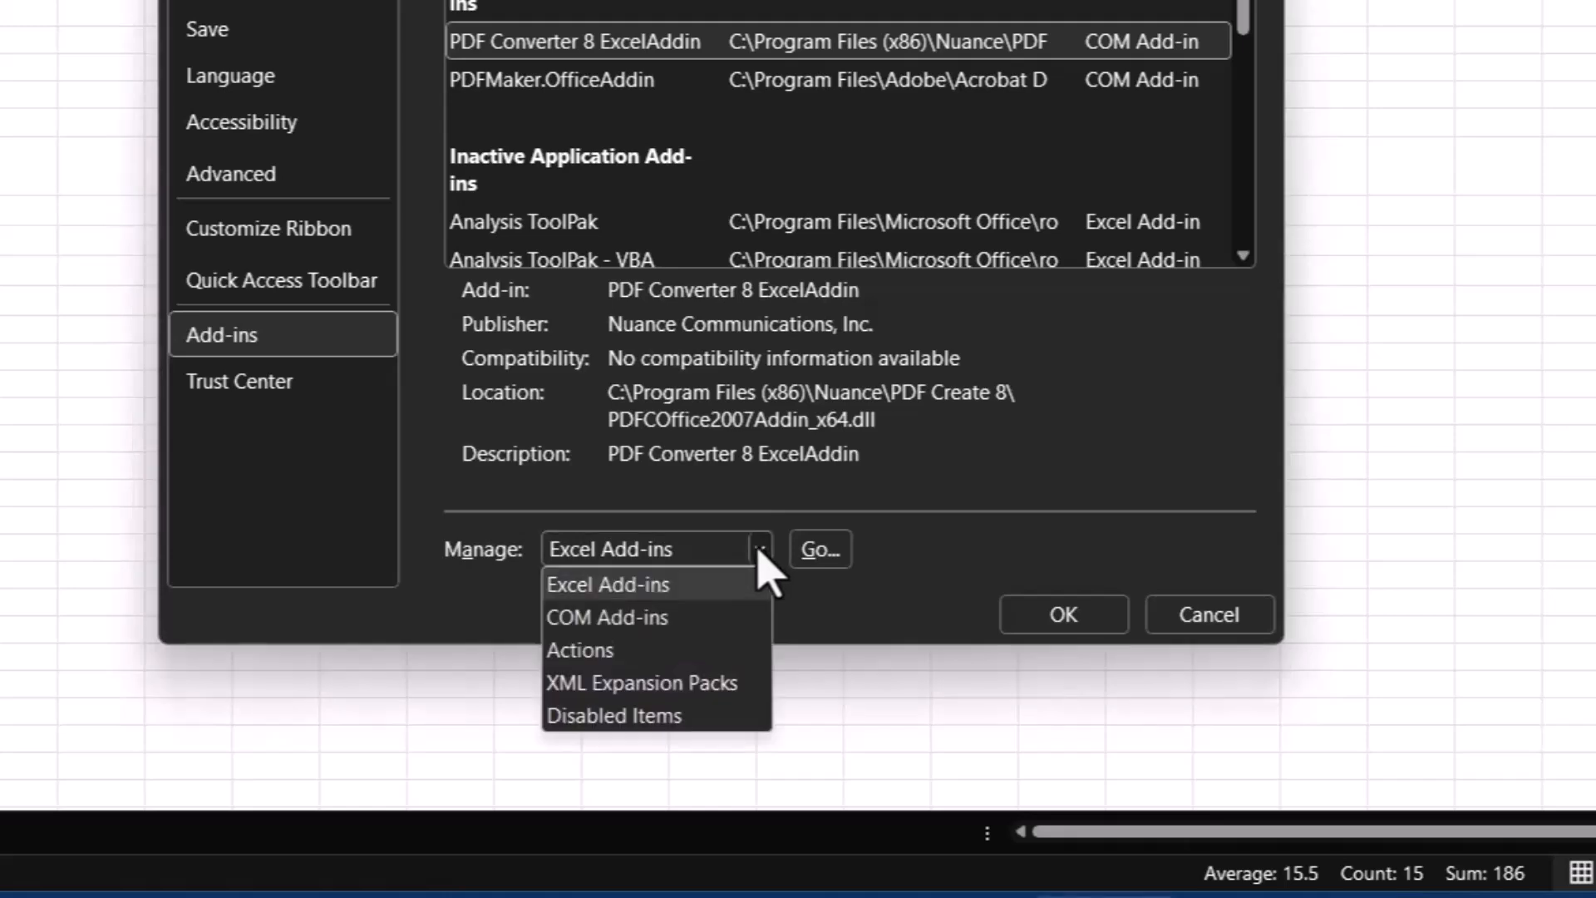
pyautogui.click(676, 586)
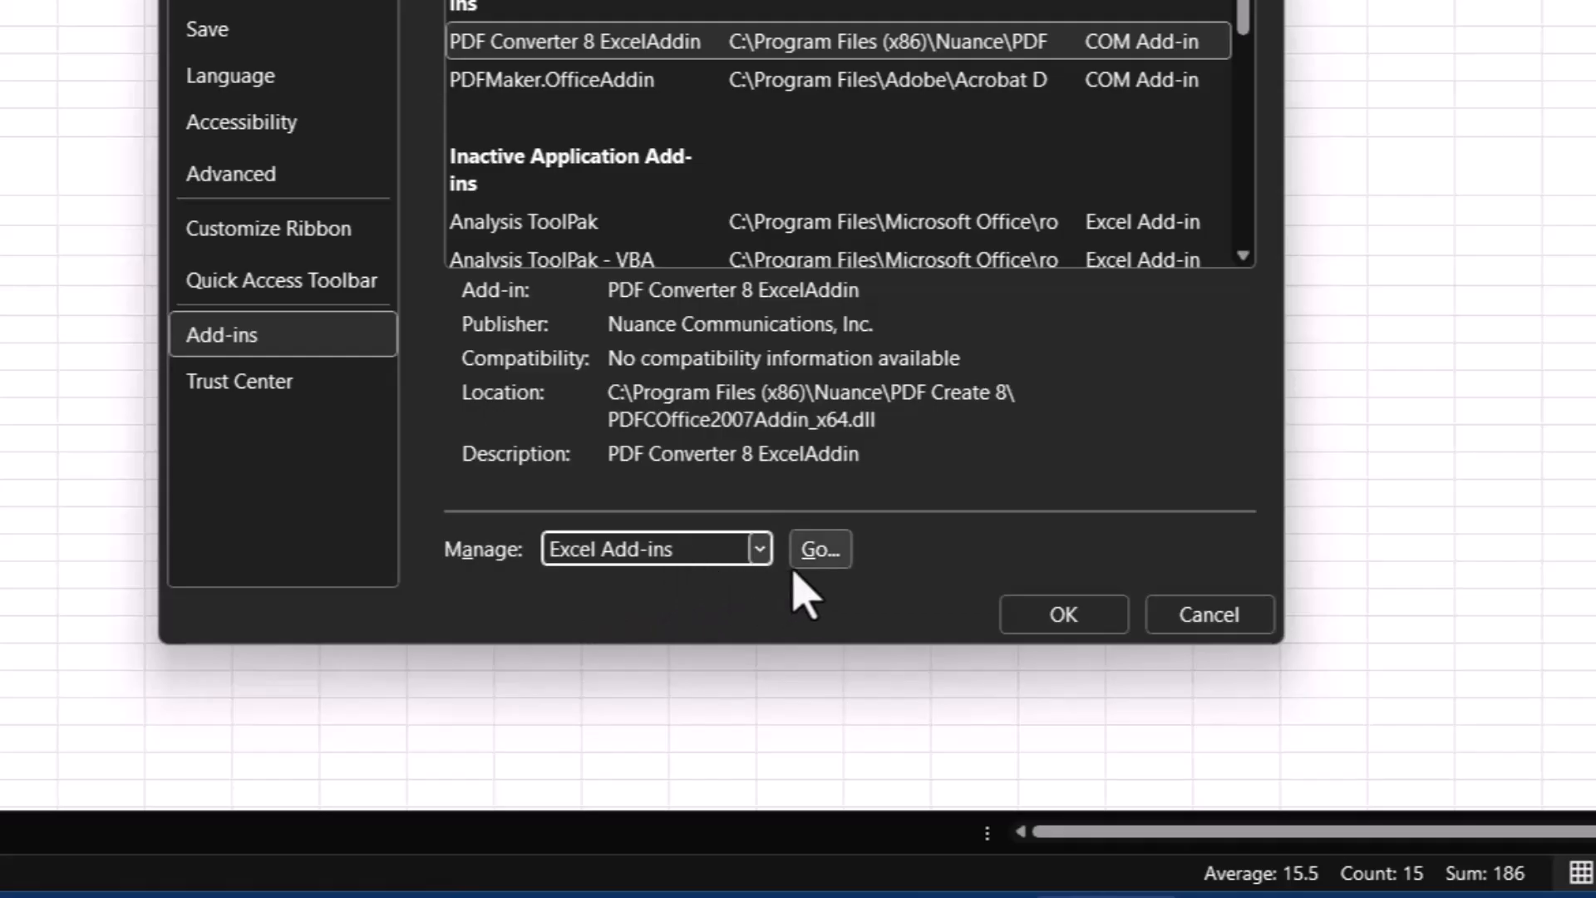
pyautogui.click(818, 559)
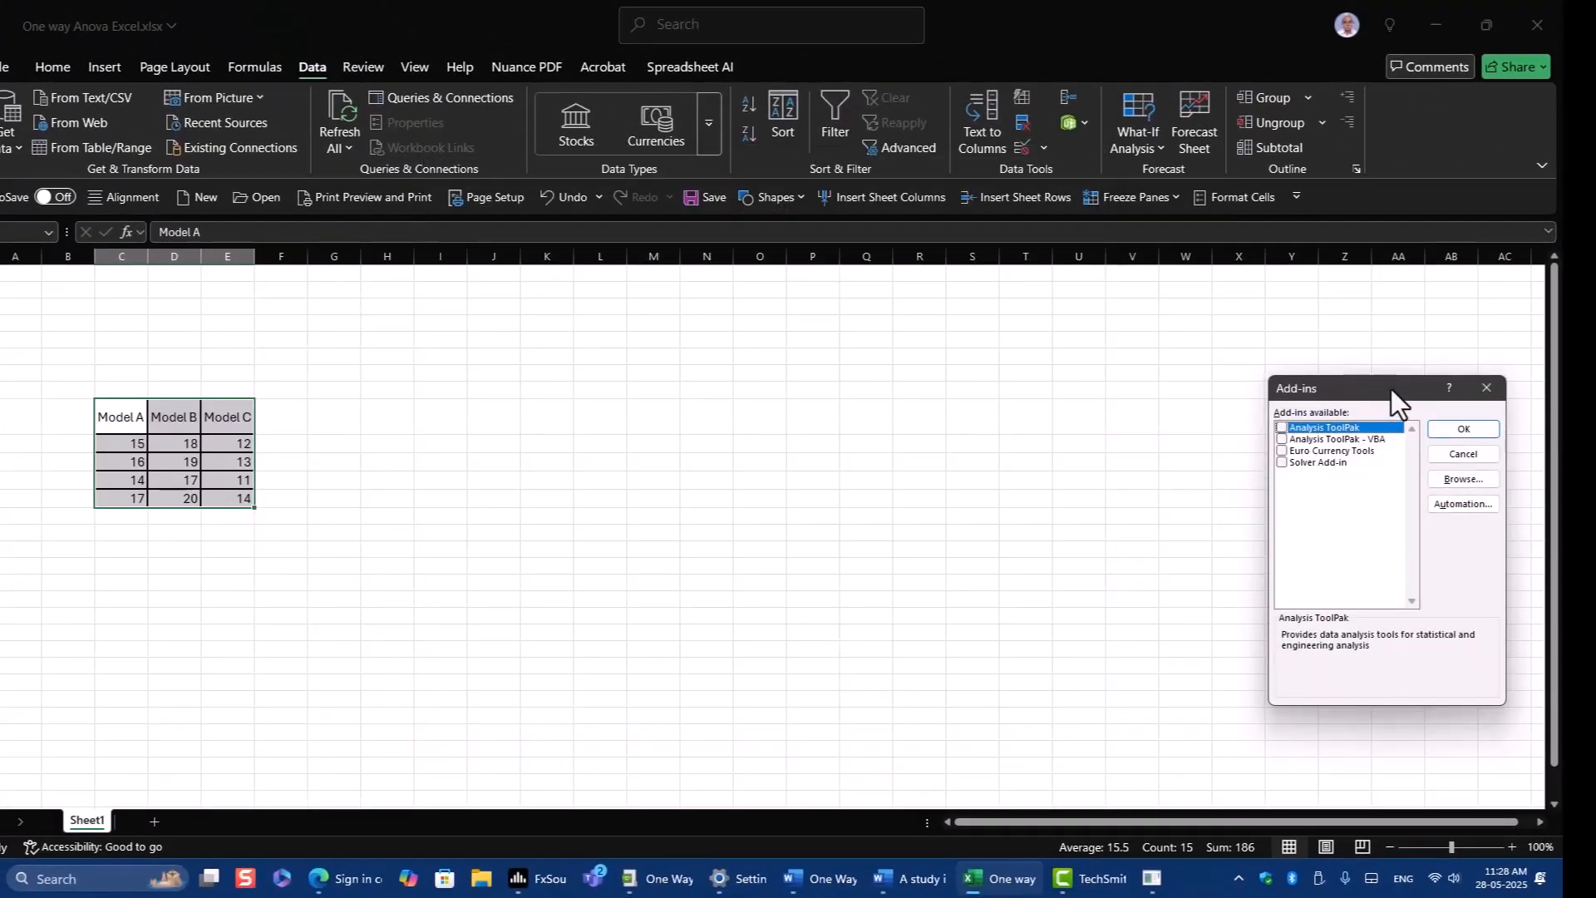
pyautogui.moveTo(1390, 389); pyautogui.dragTo(769, 337)
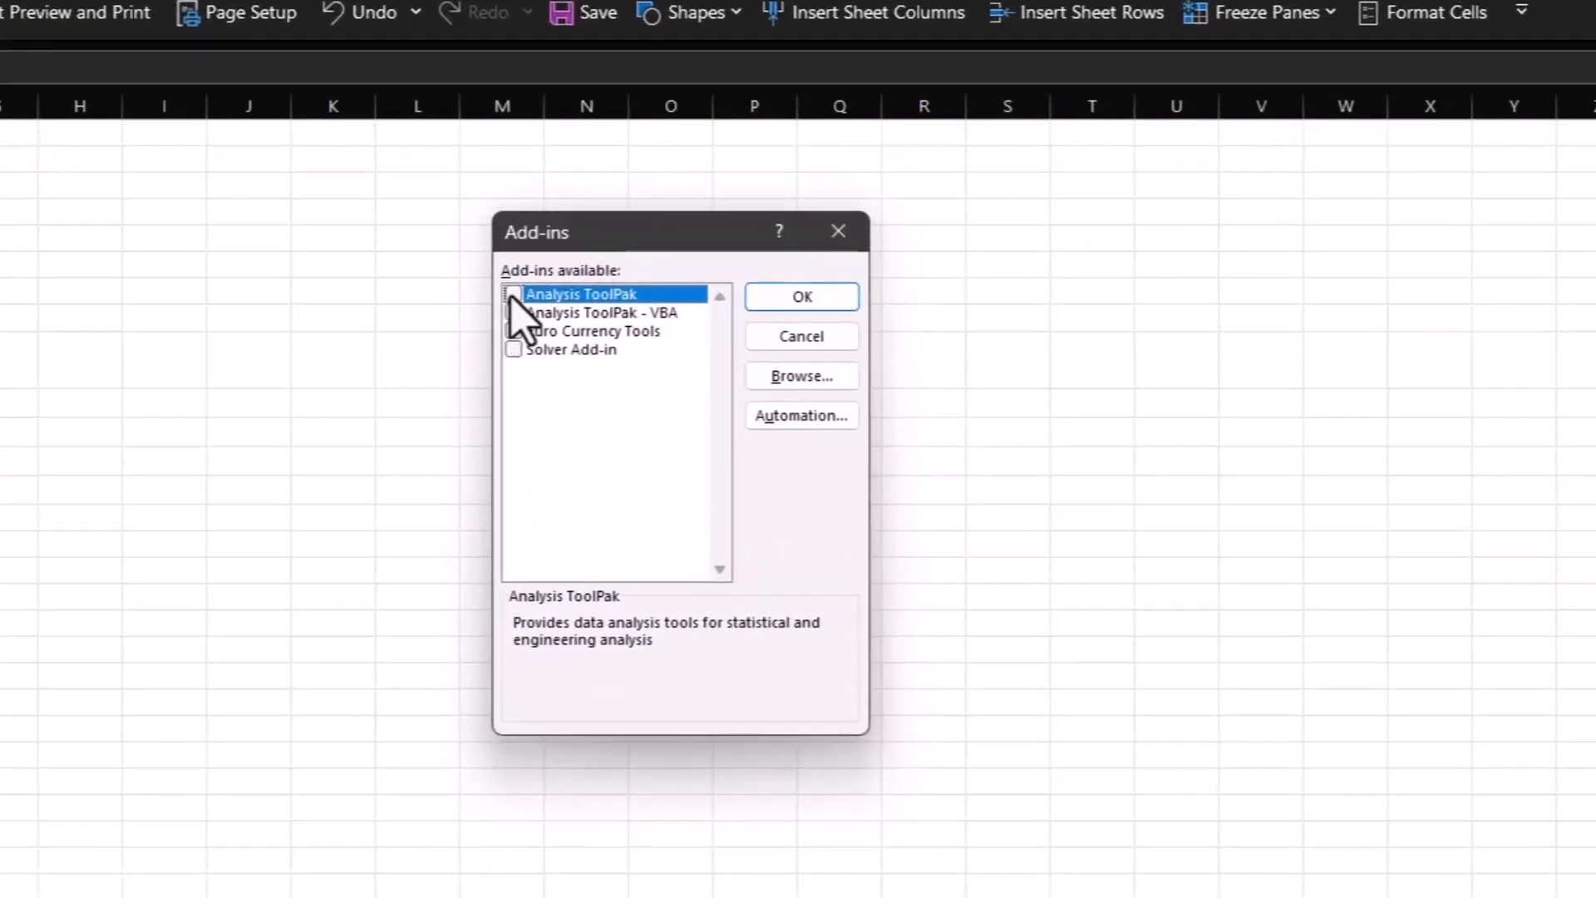
pyautogui.click(512, 296)
pyautogui.click(818, 304)
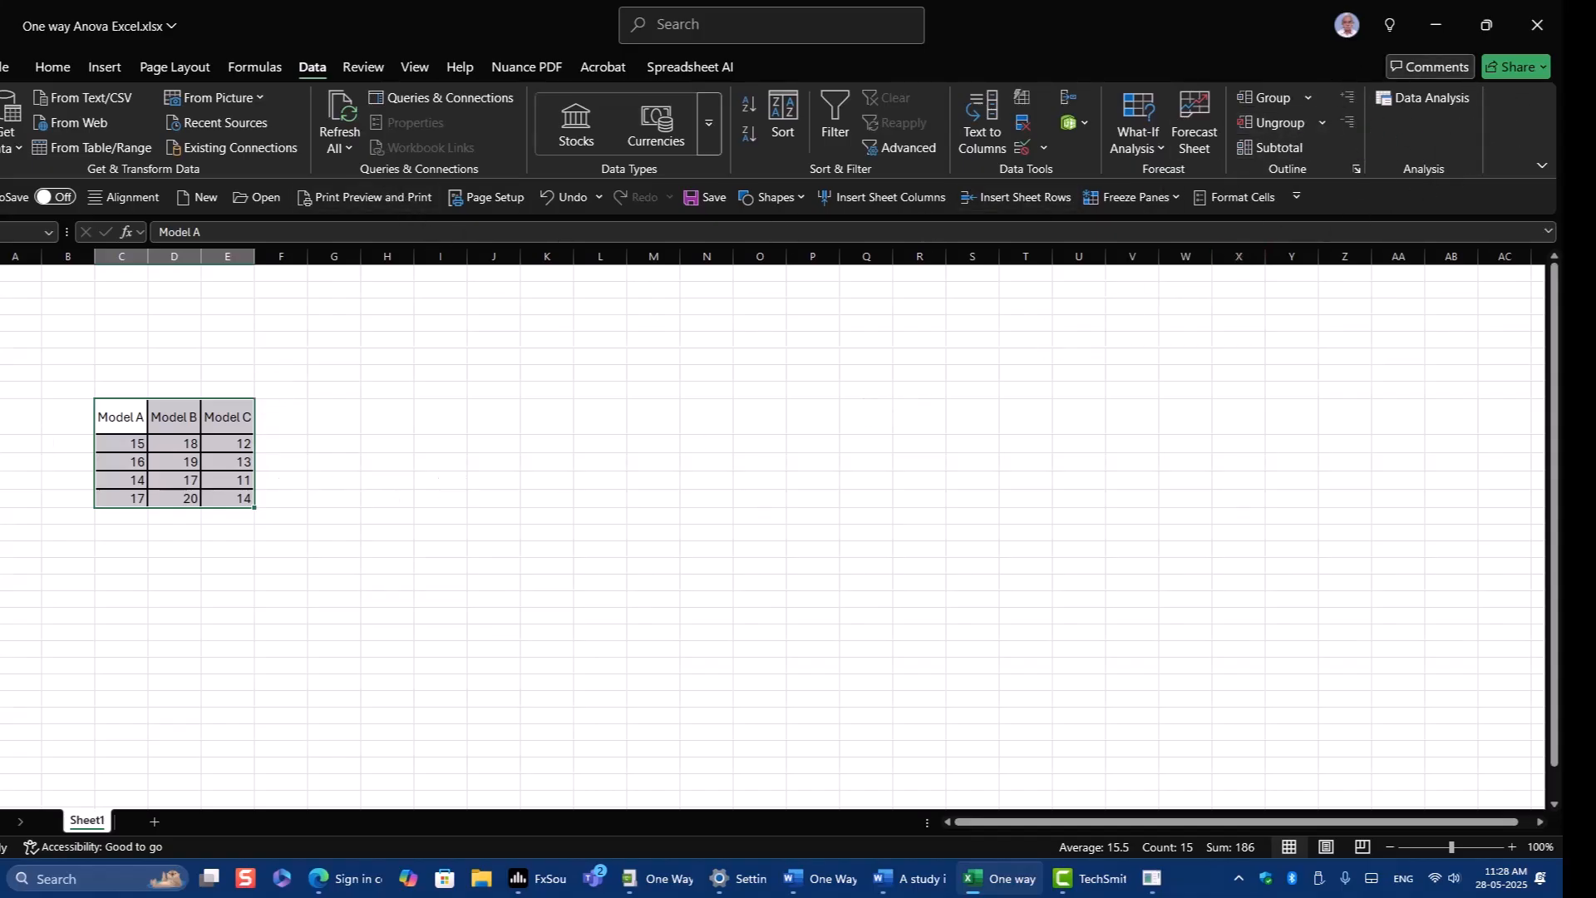
# Start the Anova: Single Factor tool from the Data Analysis tools.
pyautogui.hotkey('alt', 'Tab')
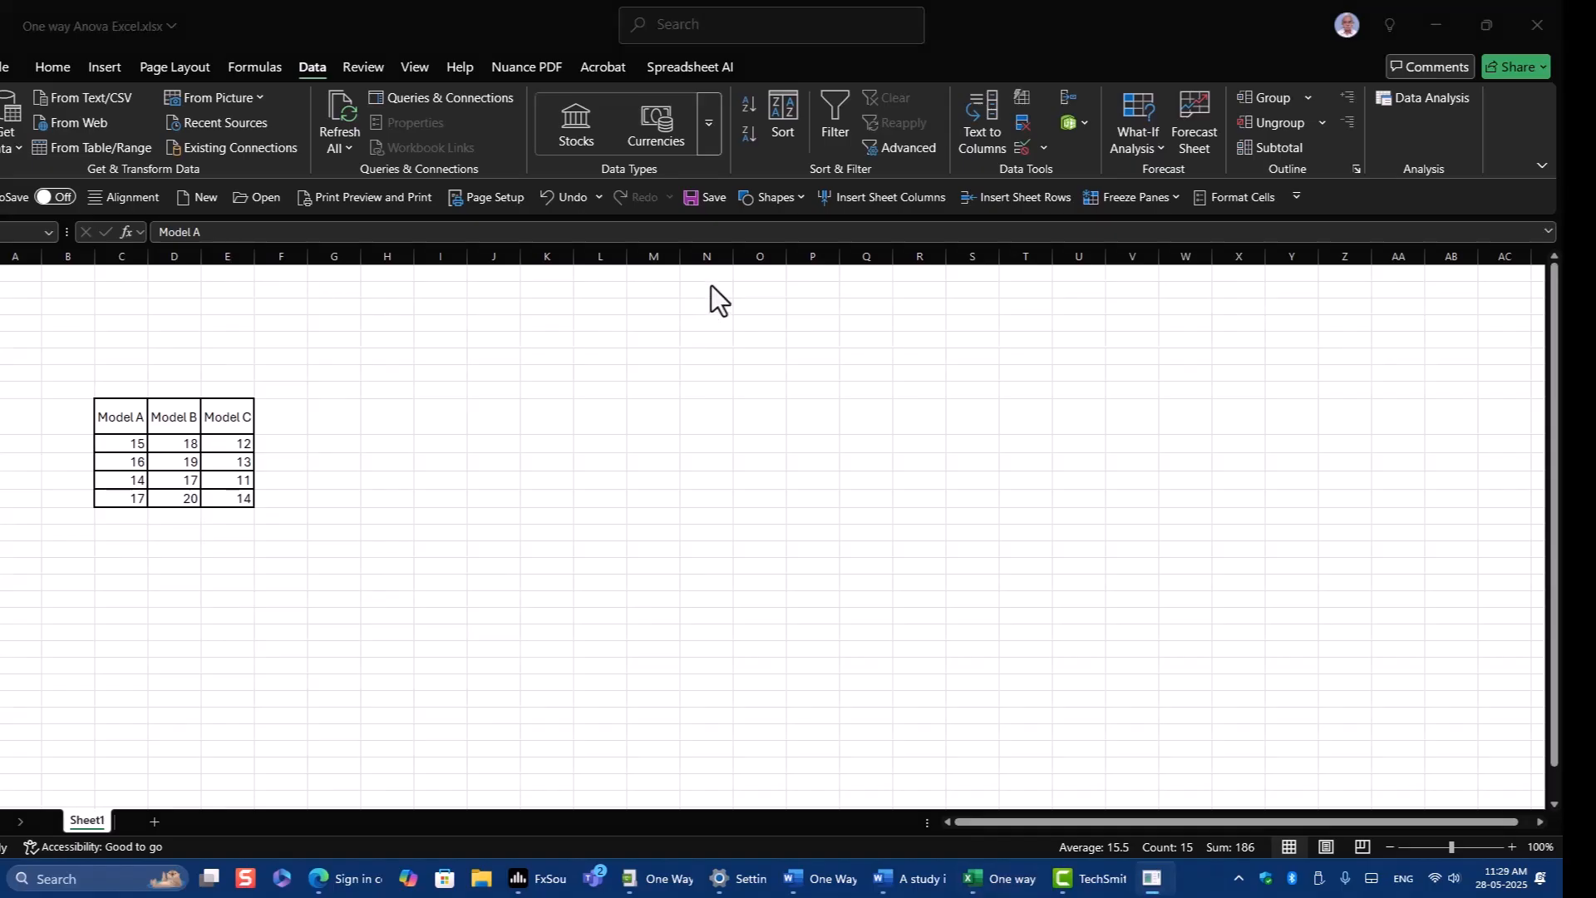
pyautogui.click(1430, 97)
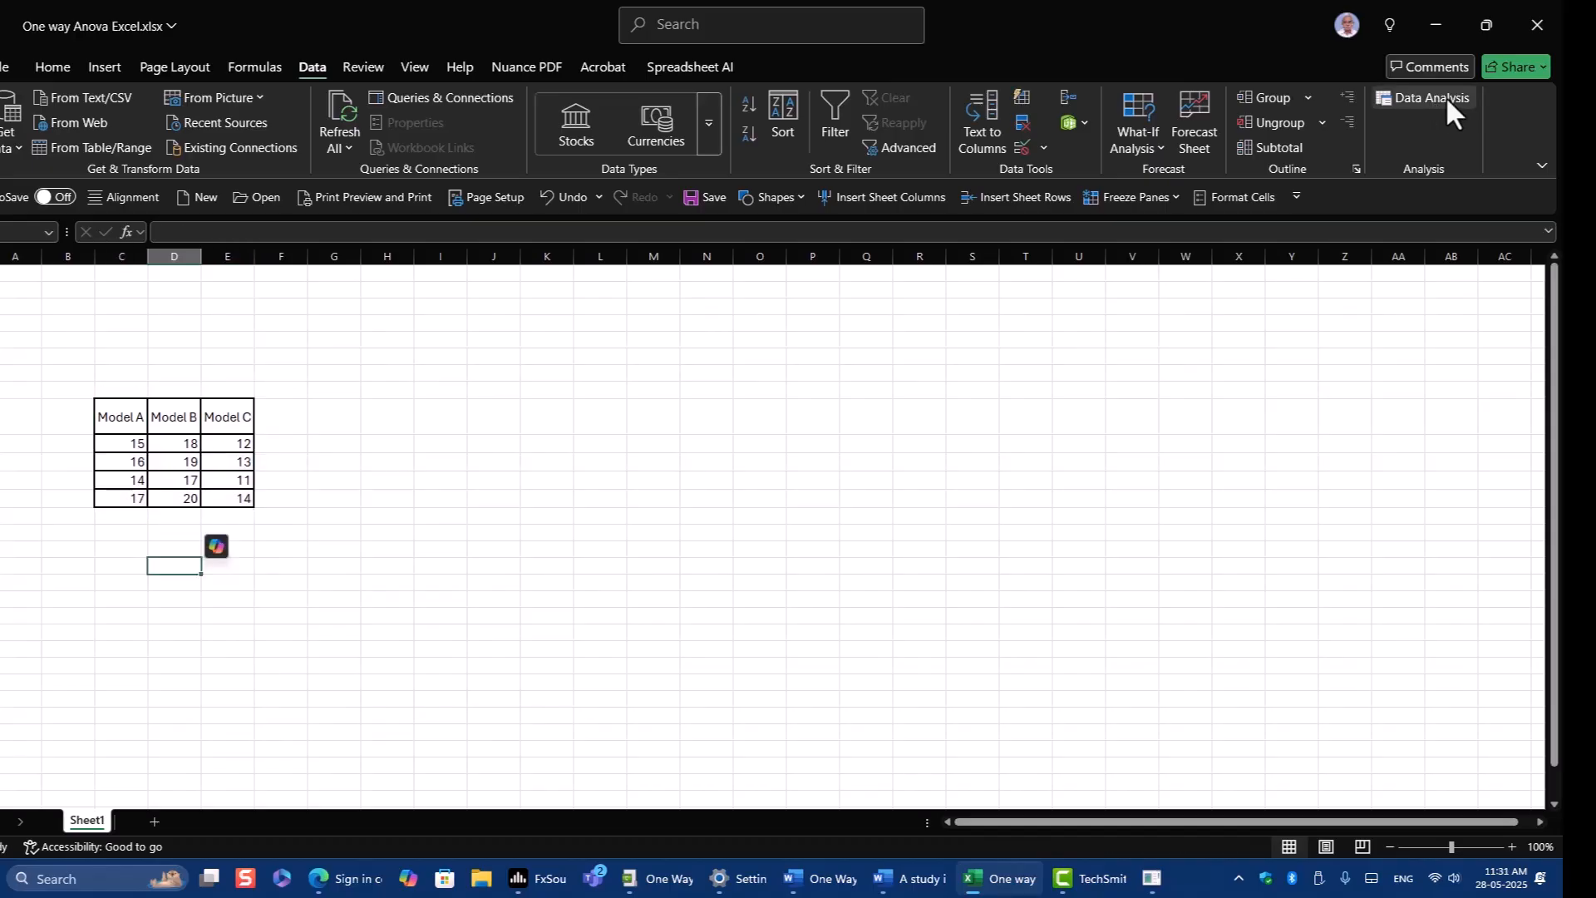
pyautogui.click(1444, 96)
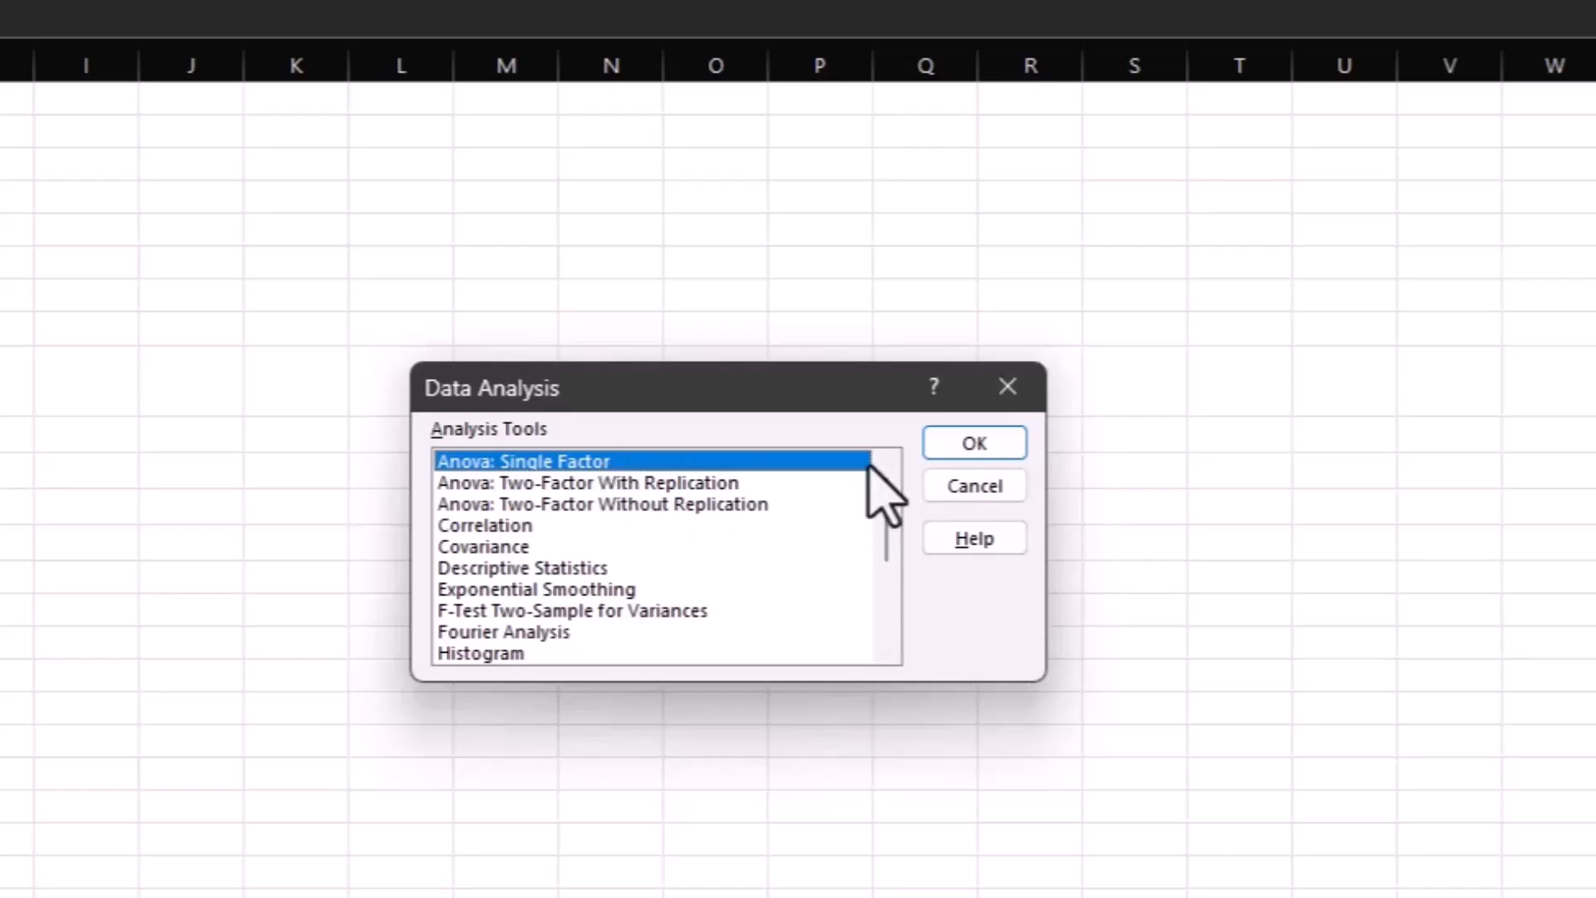
pyautogui.click(992, 451)
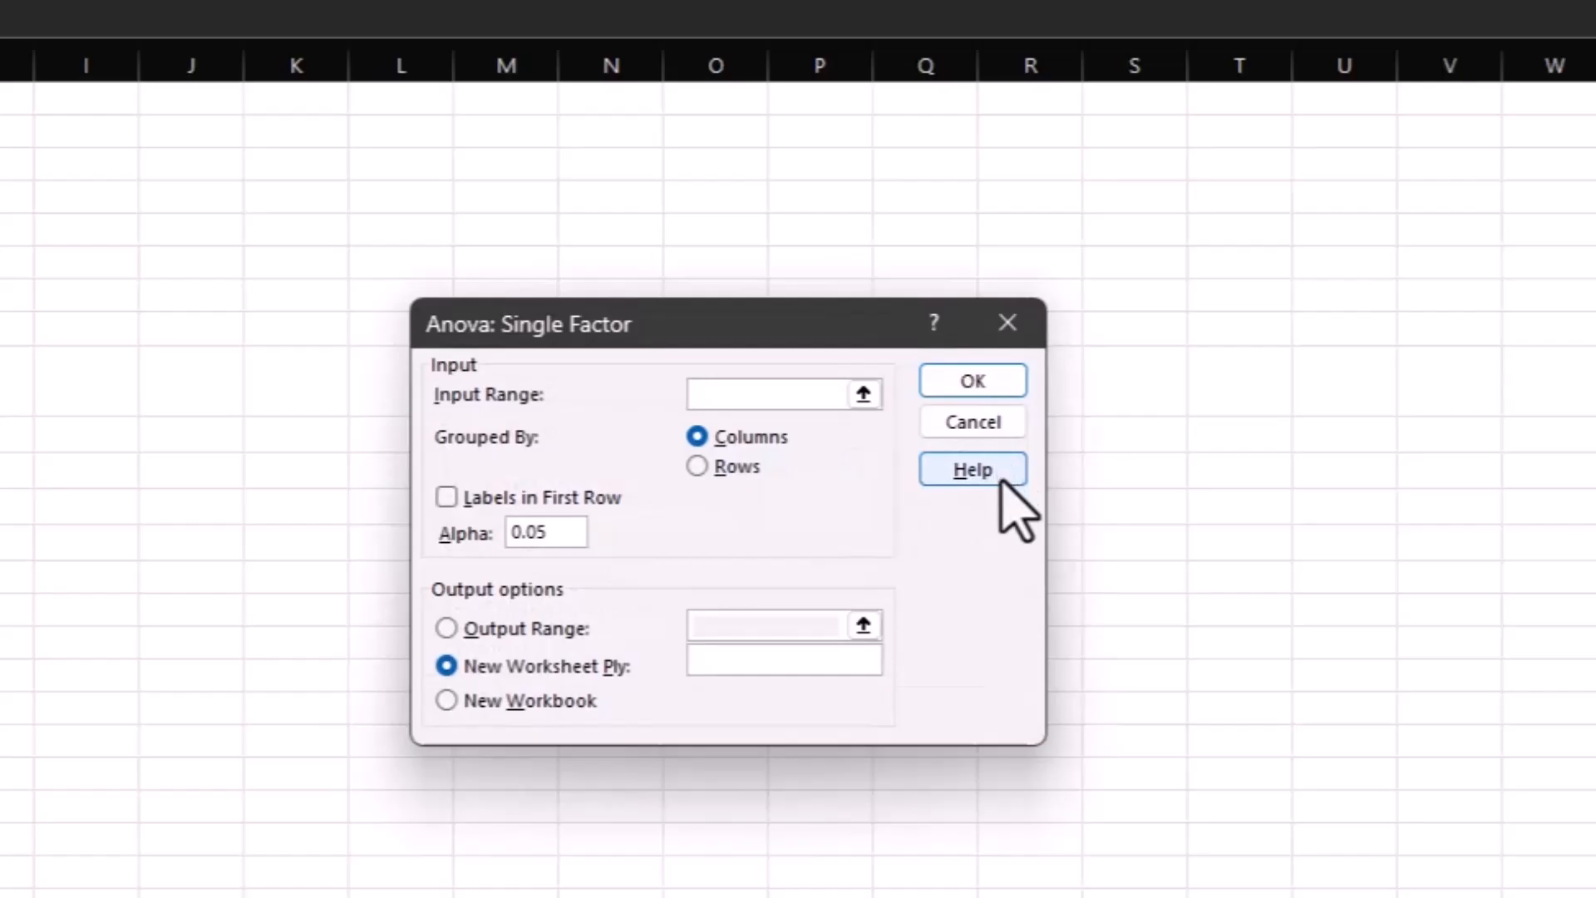
# Set the ANOVA input range to C9:E13, grouped by columns, with labels in the first row.
pyautogui.click(728, 395)
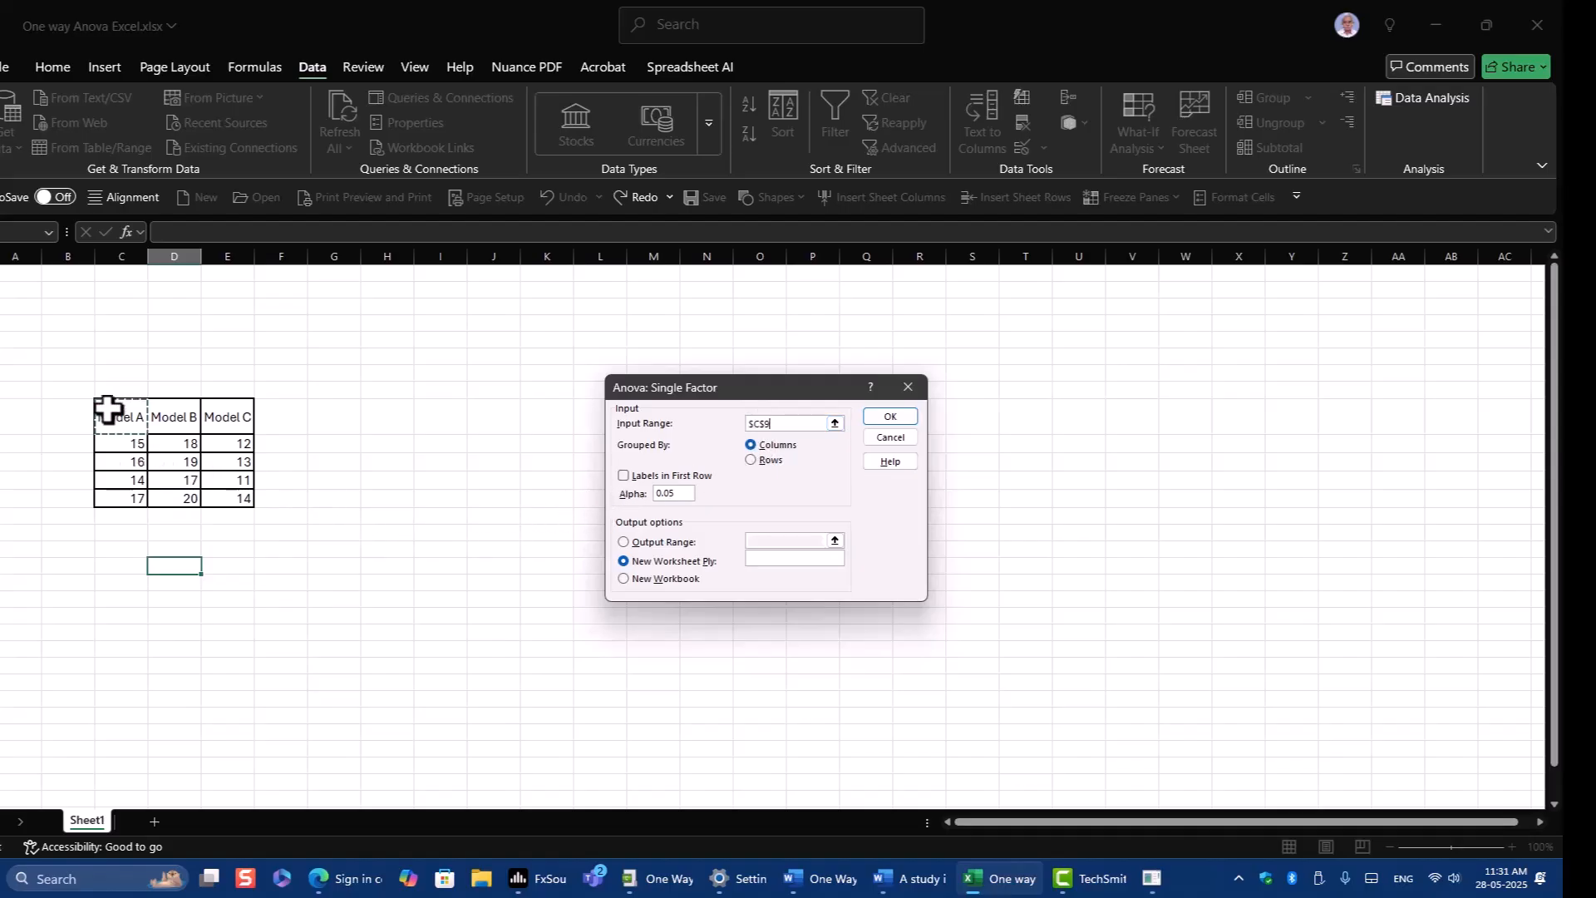
pyautogui.moveTo(108, 413); pyautogui.dragTo(199, 465)
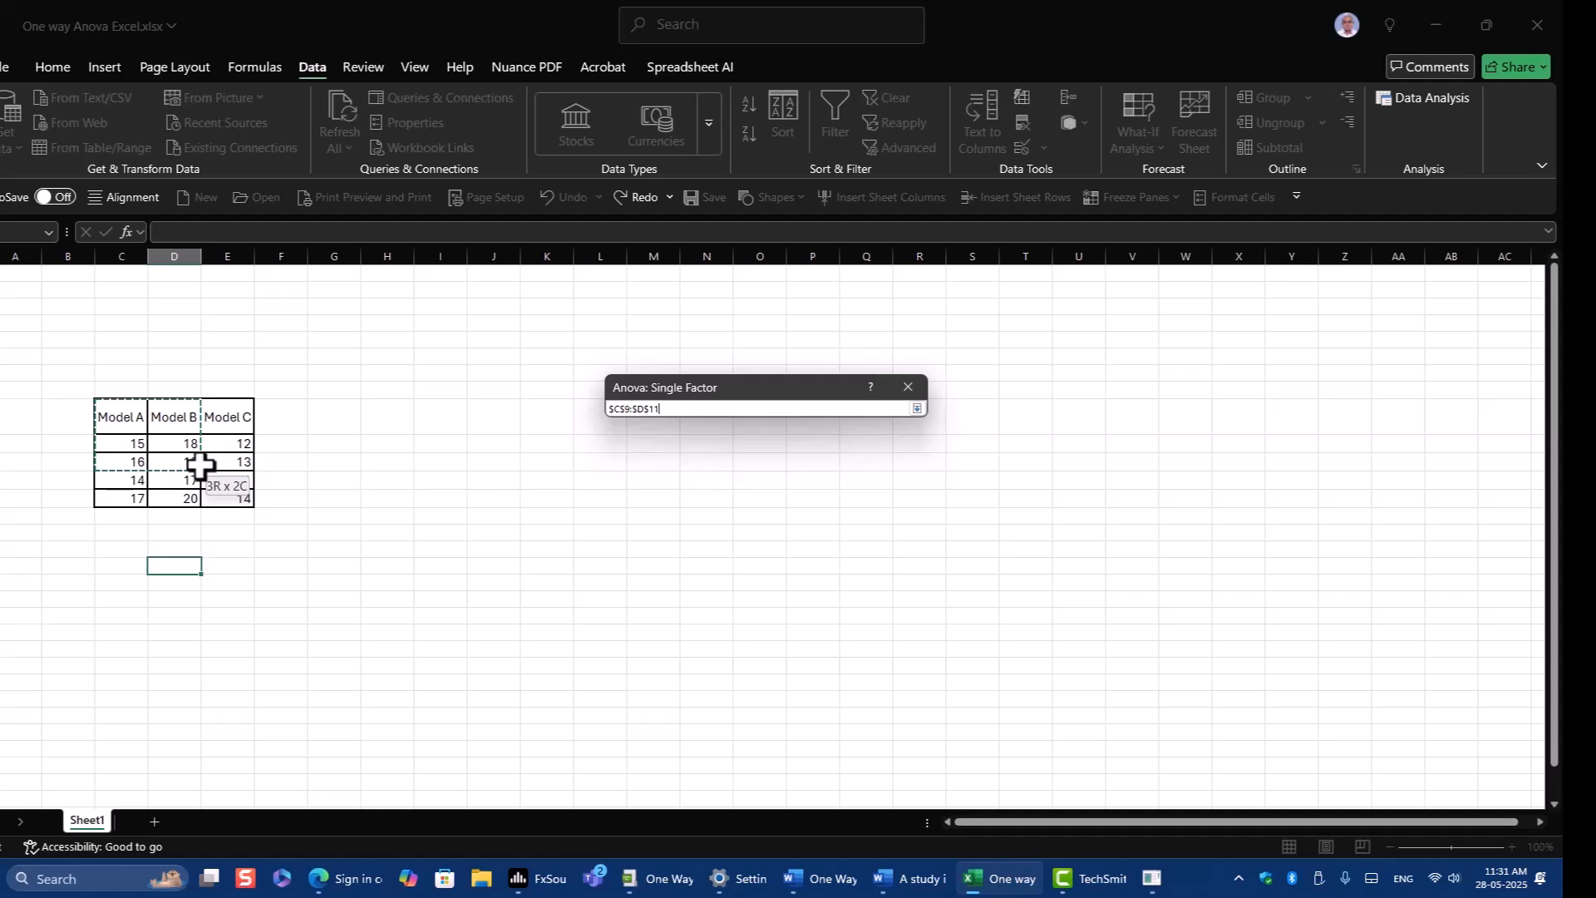
pyautogui.moveTo(200, 465); pyautogui.dragTo(228, 499)
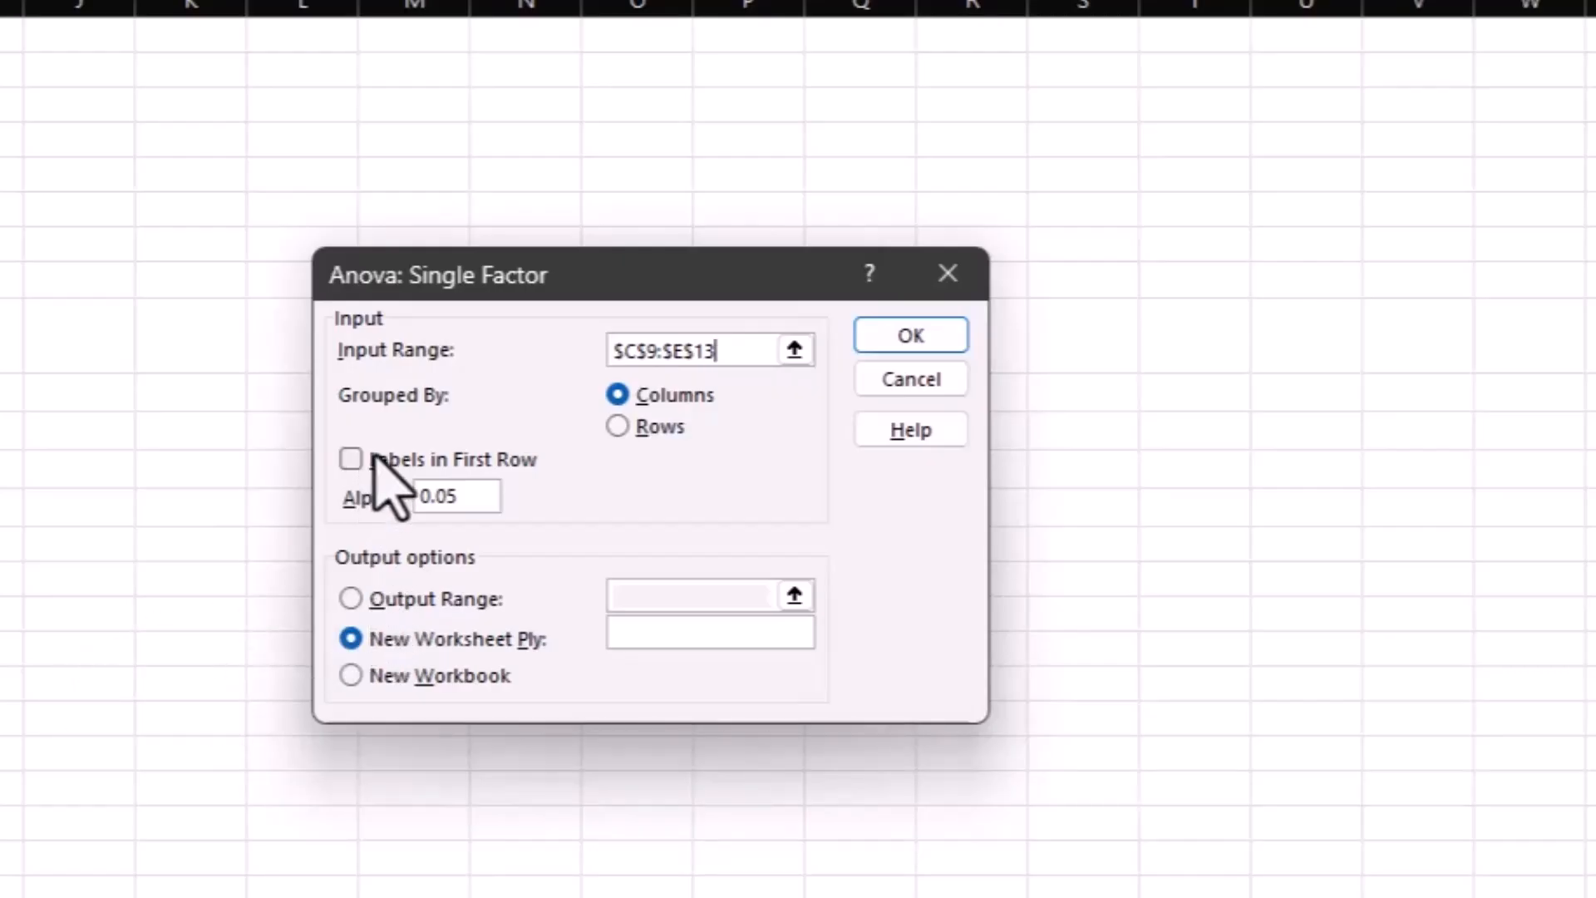
pyautogui.click(618, 395)
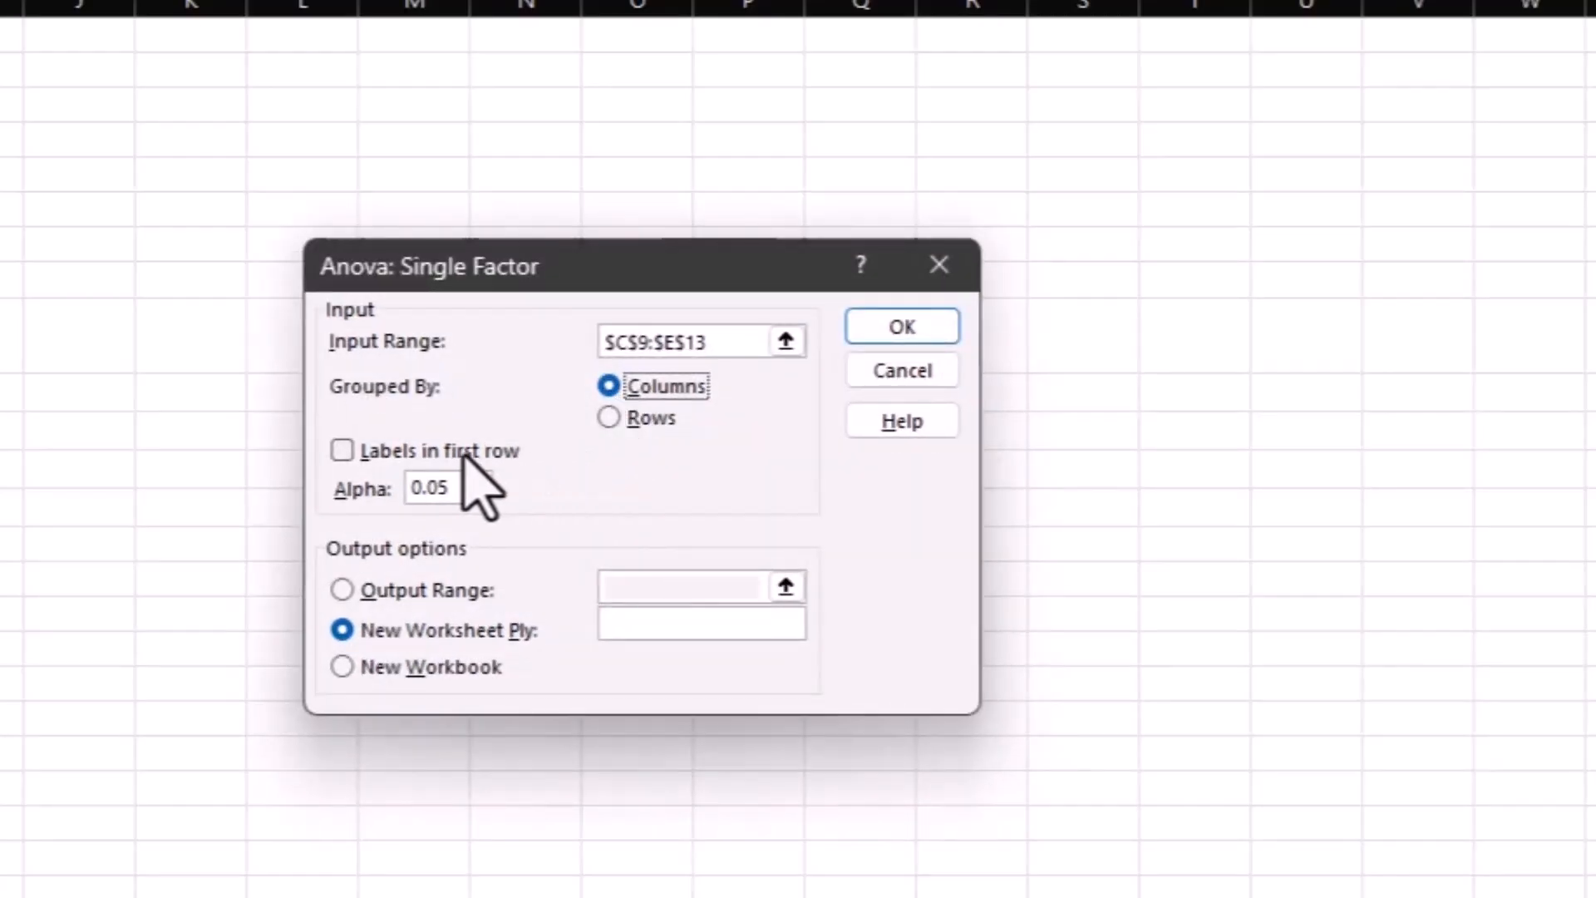
pyautogui.click(338, 451)
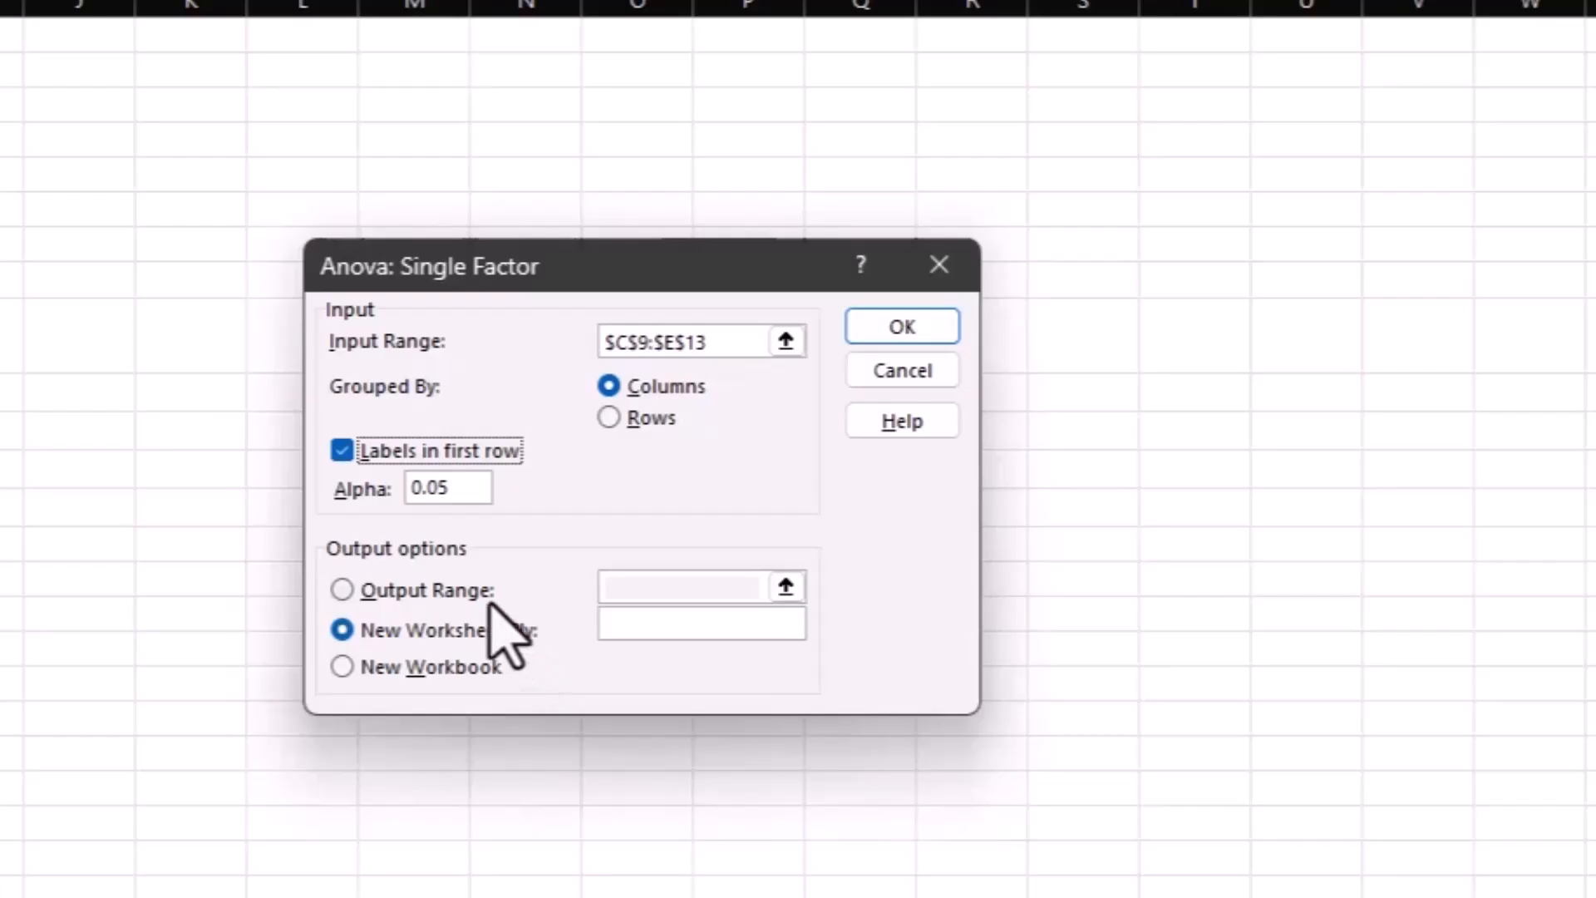
# Direct the ANOVA output to cell I9 on the same sheet and run the analysis.
pyautogui.click(341, 590)
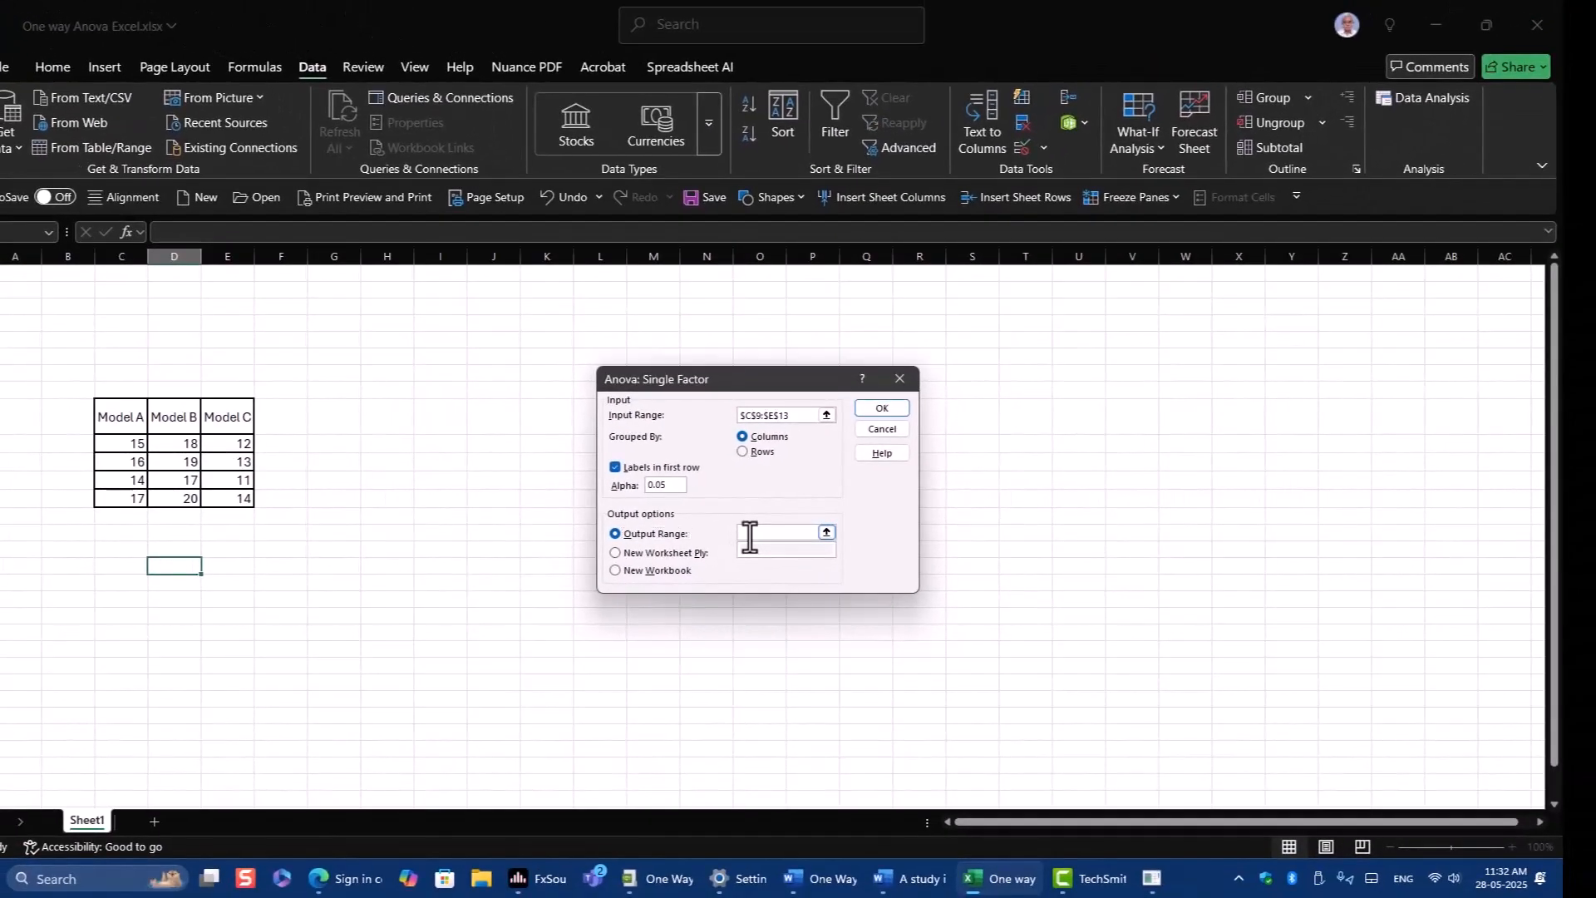
pyautogui.click(750, 538)
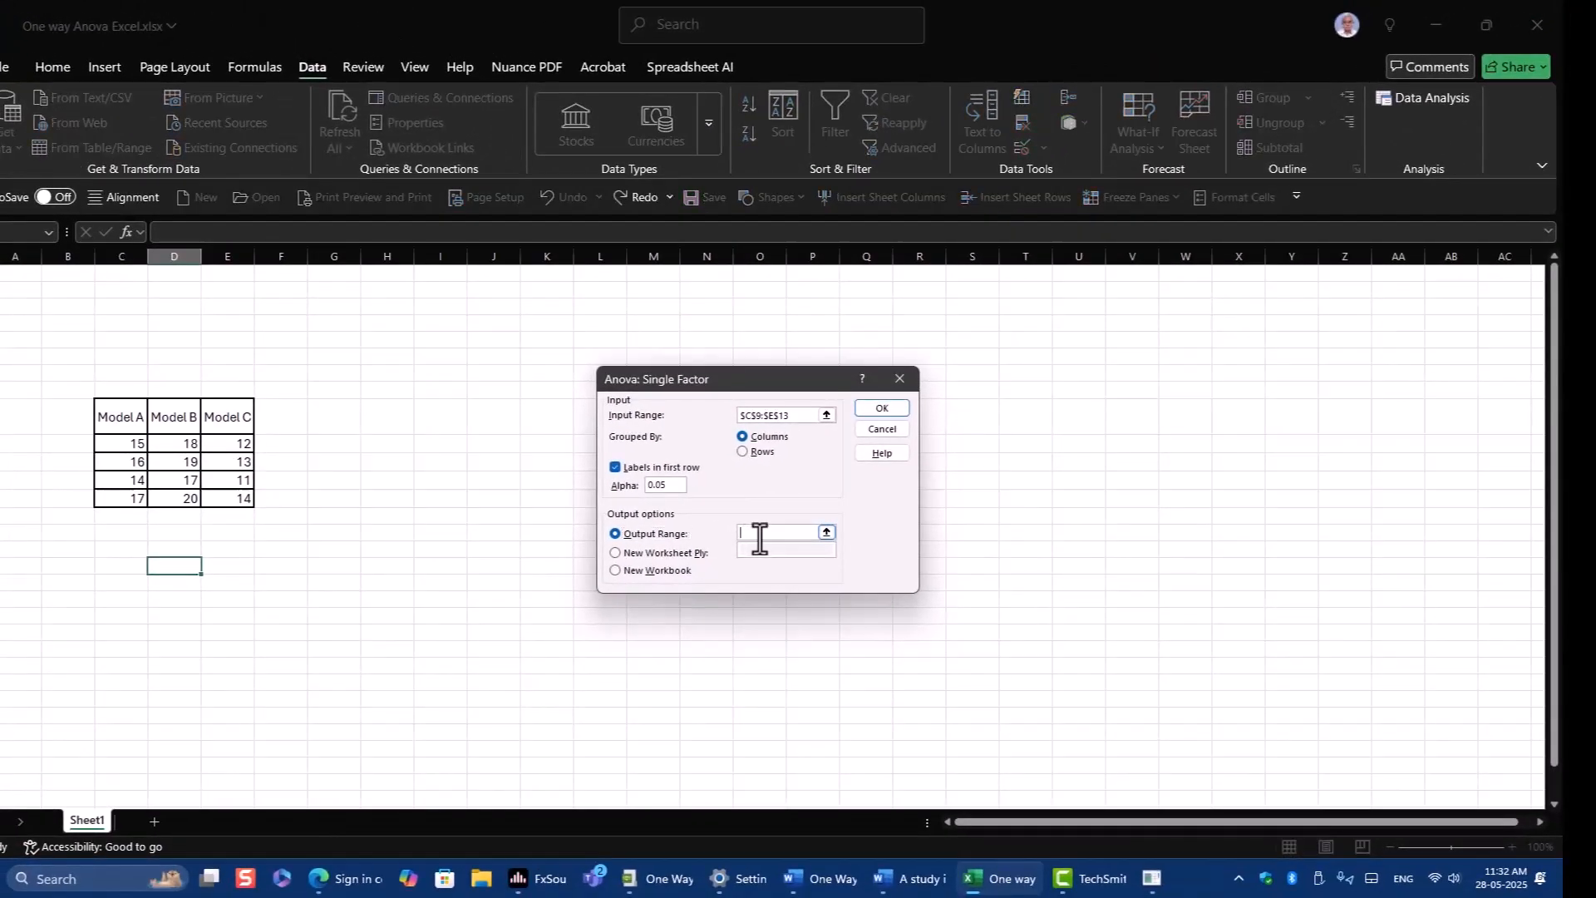
pyautogui.click(446, 417)
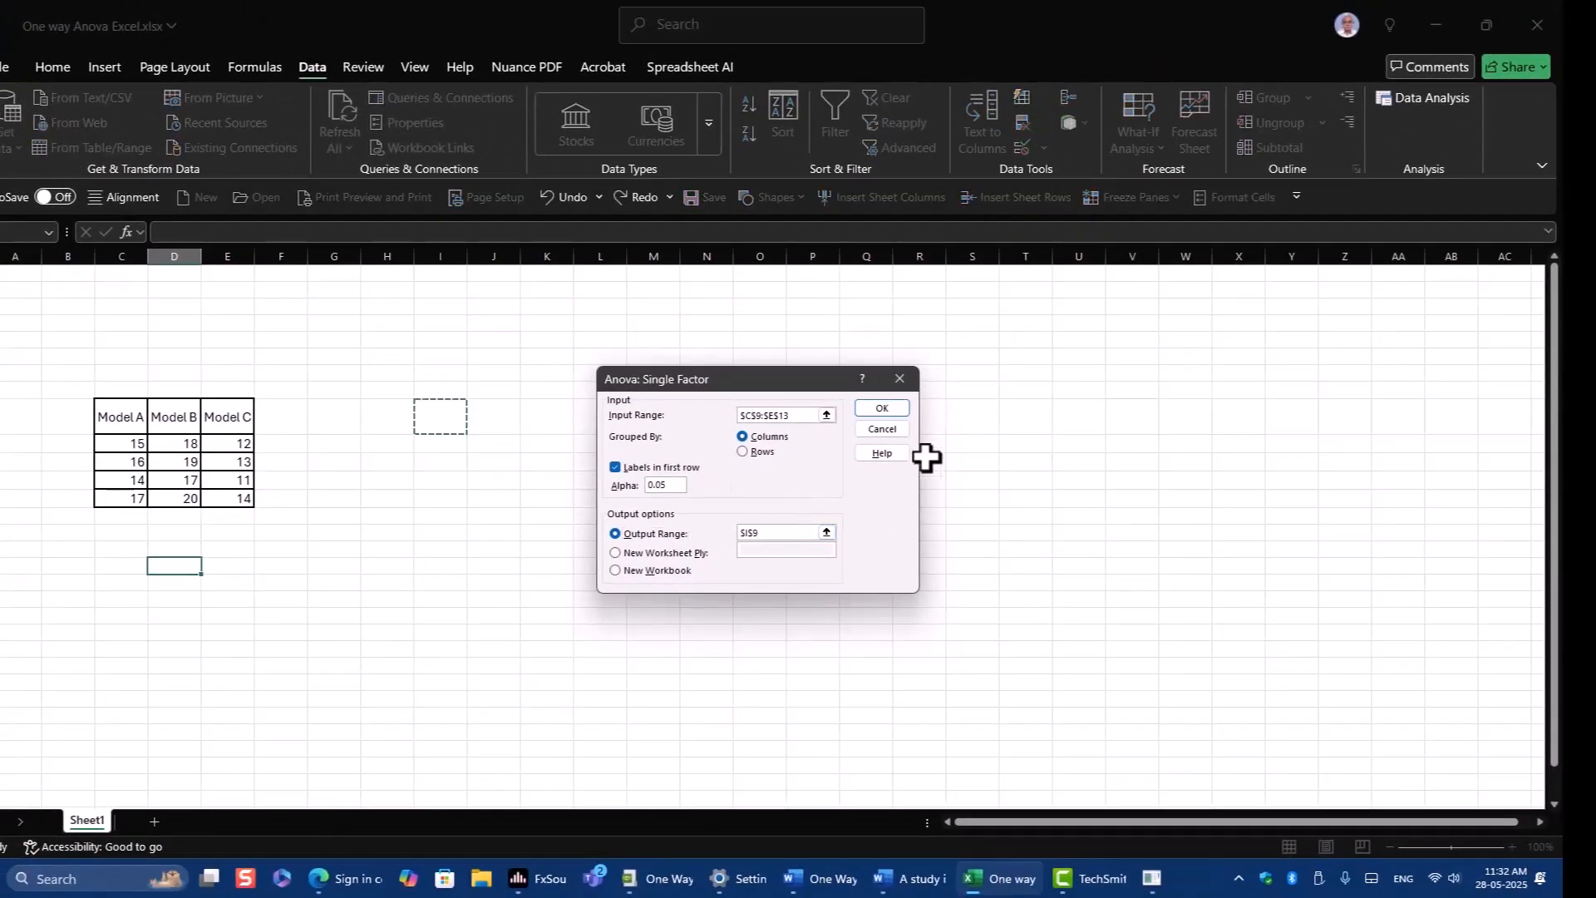
pyautogui.click(885, 410)
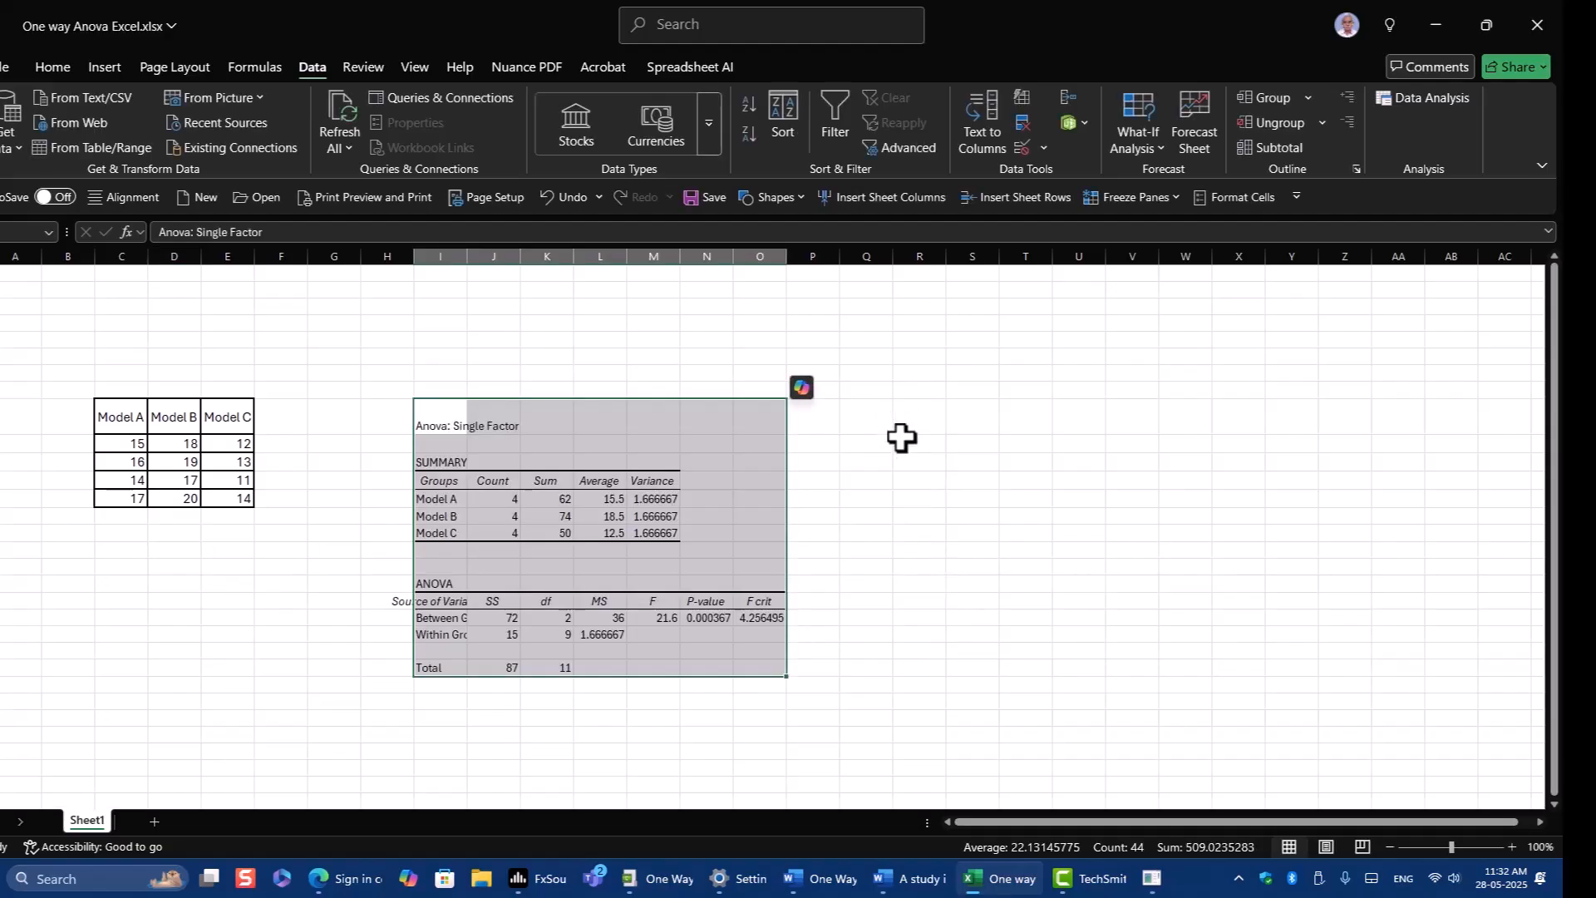